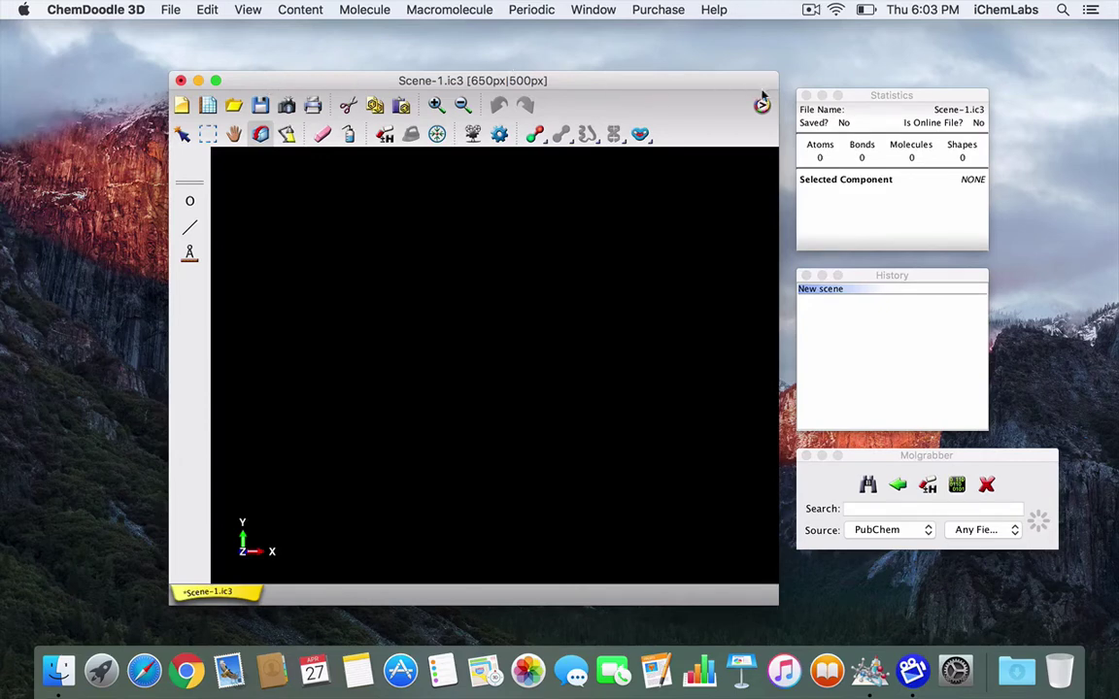
- Close the Statistics and History panels, then bring PubChem's 'aspirin' from Molgrabber into the scene
left_click(806, 96)
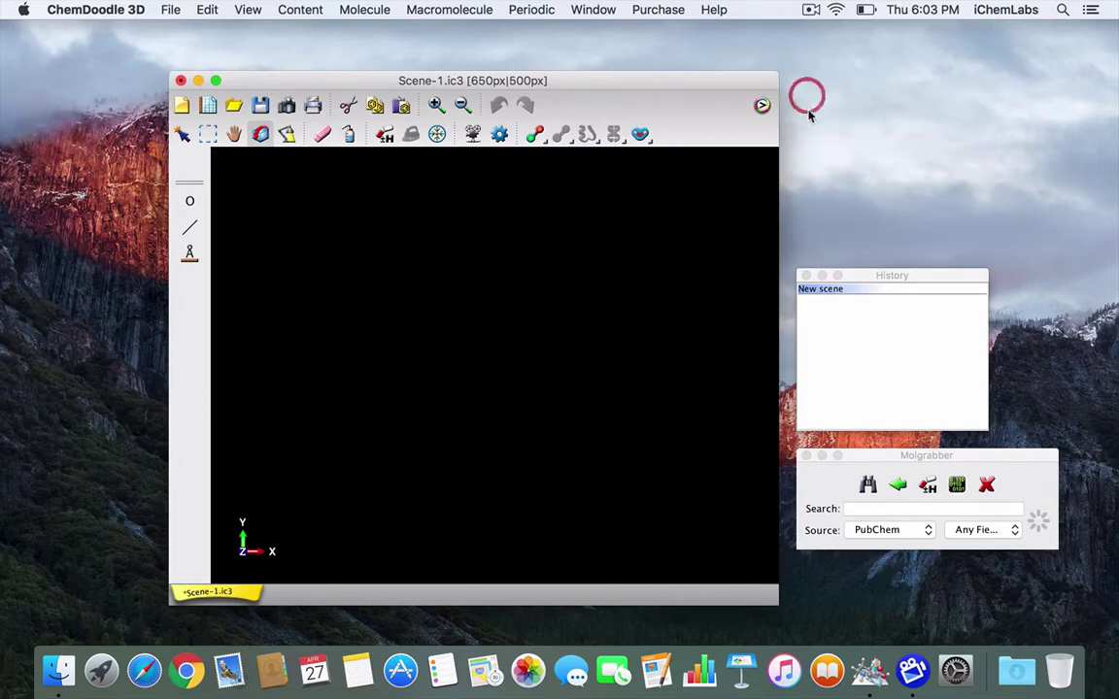
left_click(806, 280)
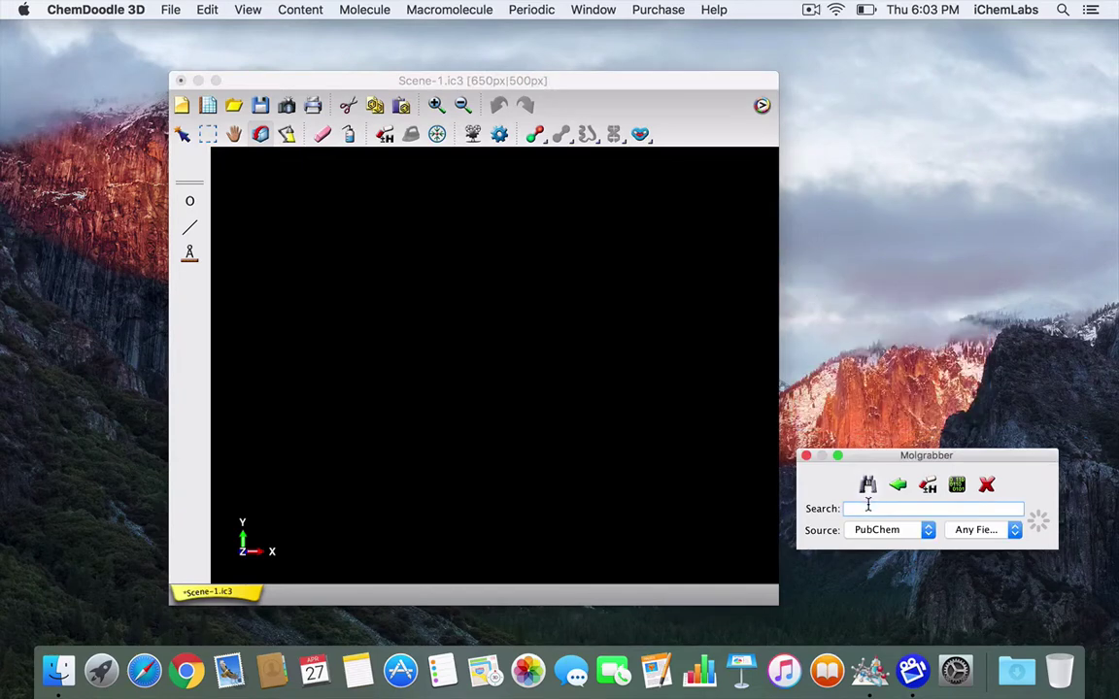
type("aspirin")
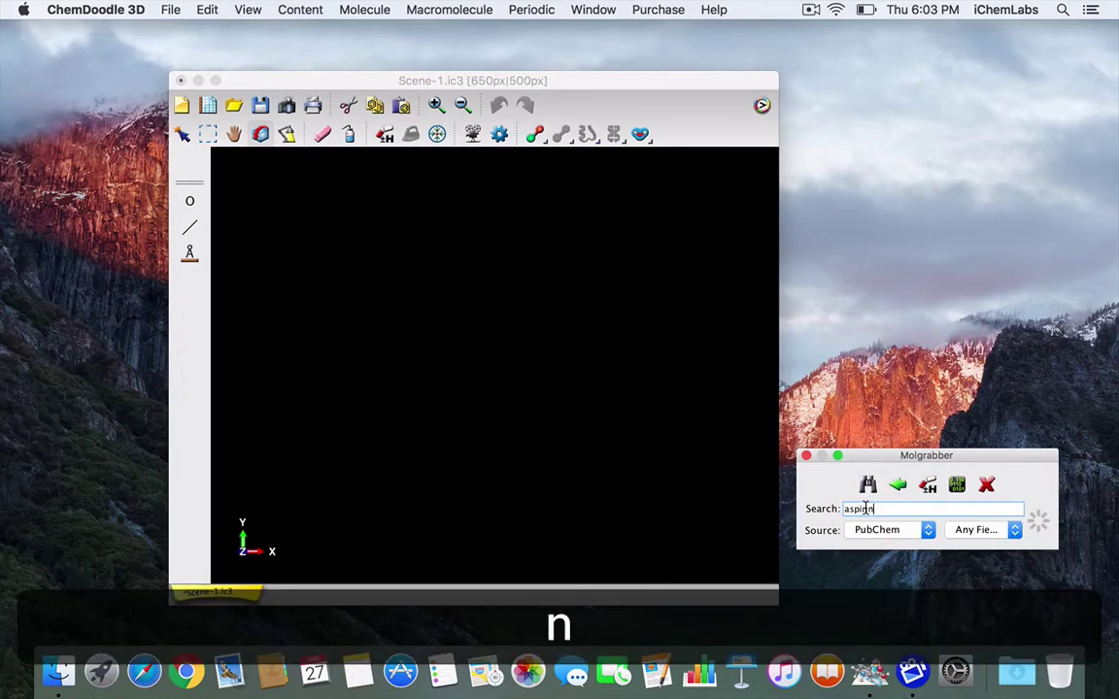
key("Return")
left_click_drag(873, 460, 859, 291)
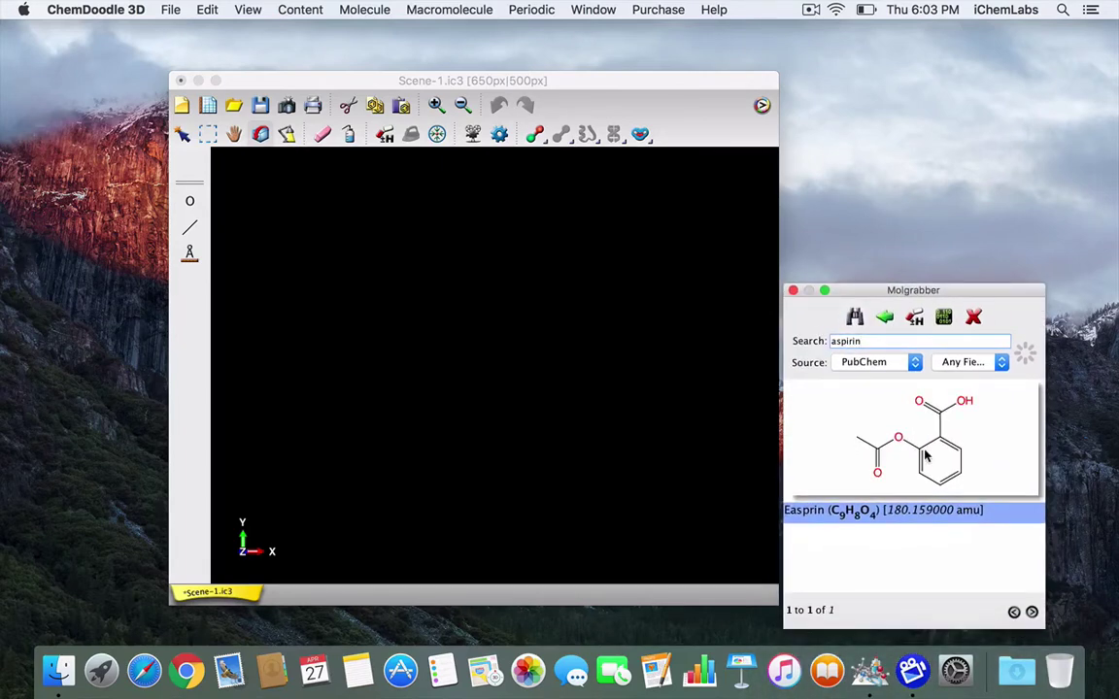
left_click_drag(926, 456, 472, 333)
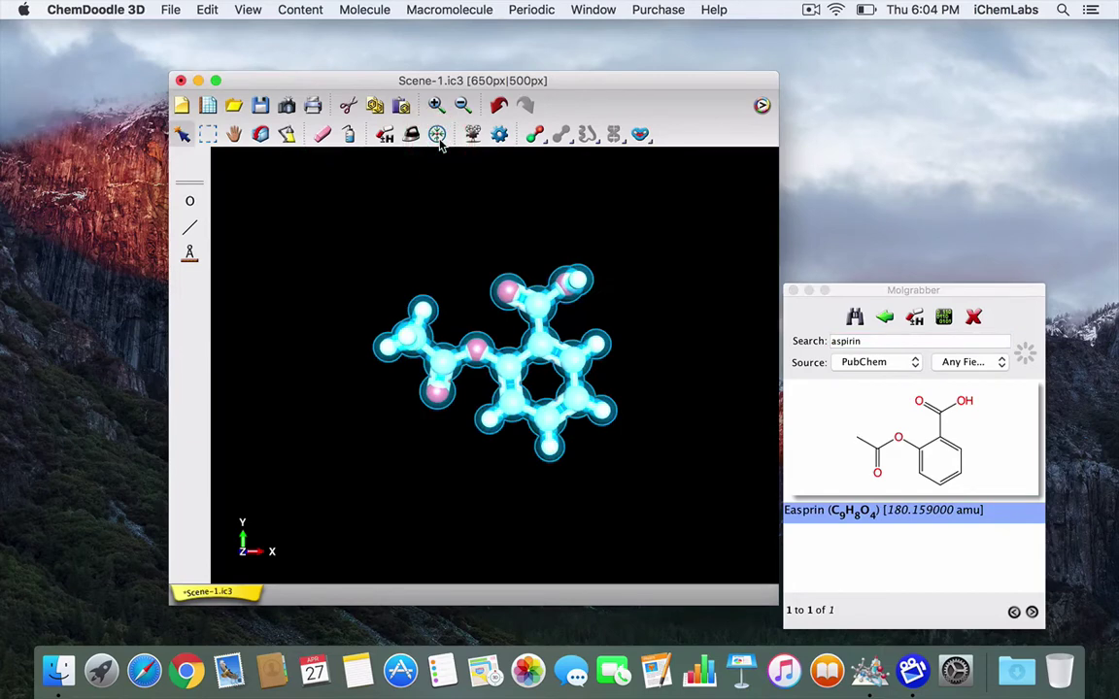
- Deselect the aspirin model, flip it over, zoom in and out, and start it spinning
left_click(345, 222)
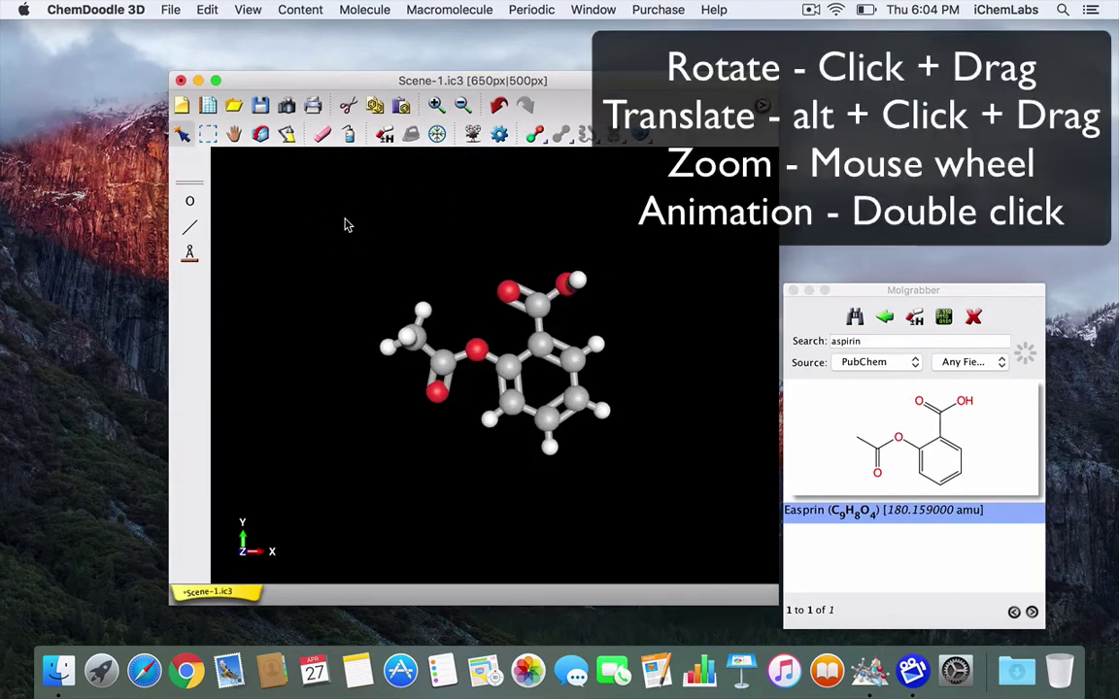
left_click(259, 134)
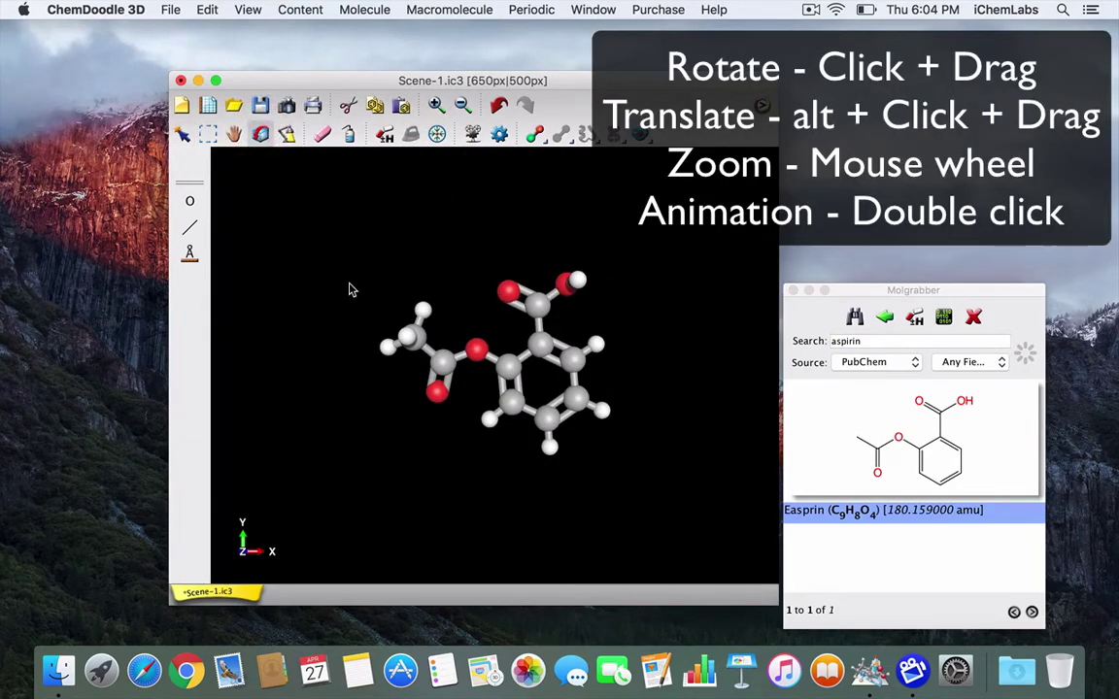
mouse_move(351, 271)
left_mouse_down()
mouse_move(352, 465)
mouse_move(355, 263)
mouse_move(527, 258)
mouse_move(218, 260)
mouse_move(335, 259)
left_mouse_up()
scroll(335, 259, "up", 5)
scroll(335, 259, "up", 2)
scroll(335, 260, "down", 6)
scroll(337, 259, "down", 3)
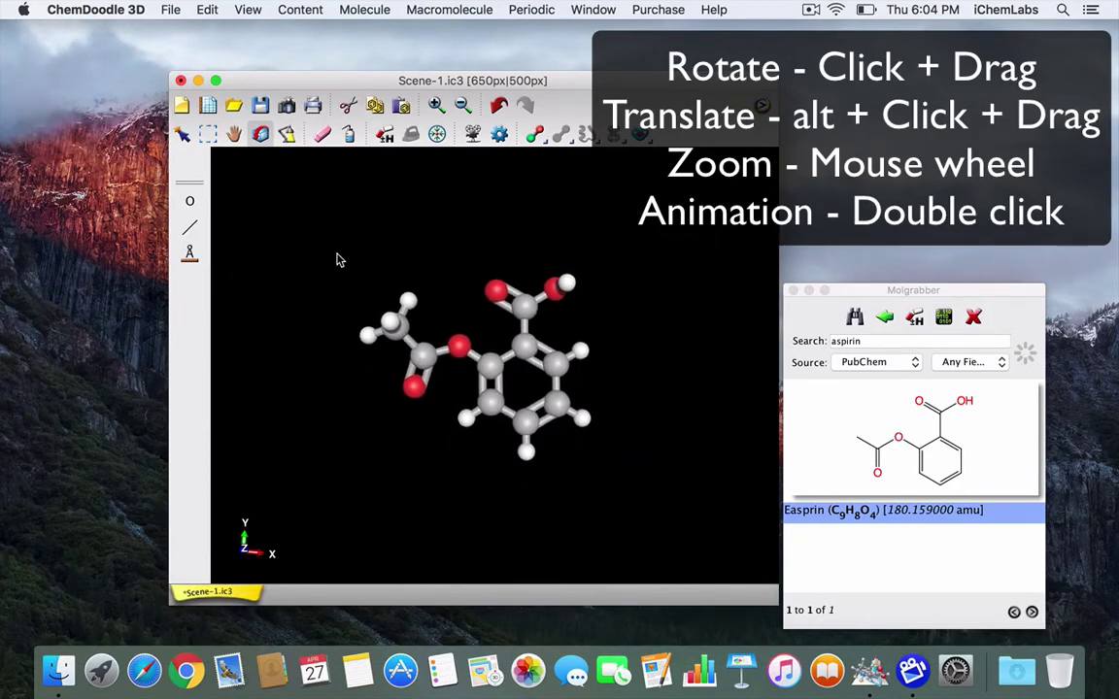
double_click(320, 285)
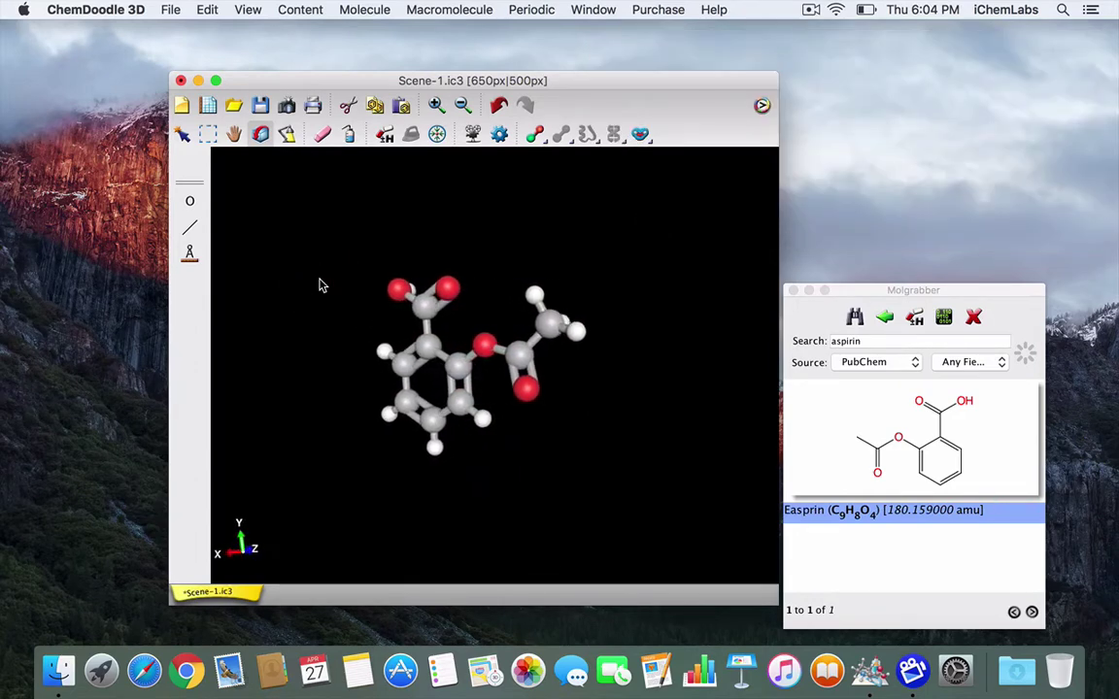
left_click(321, 285)
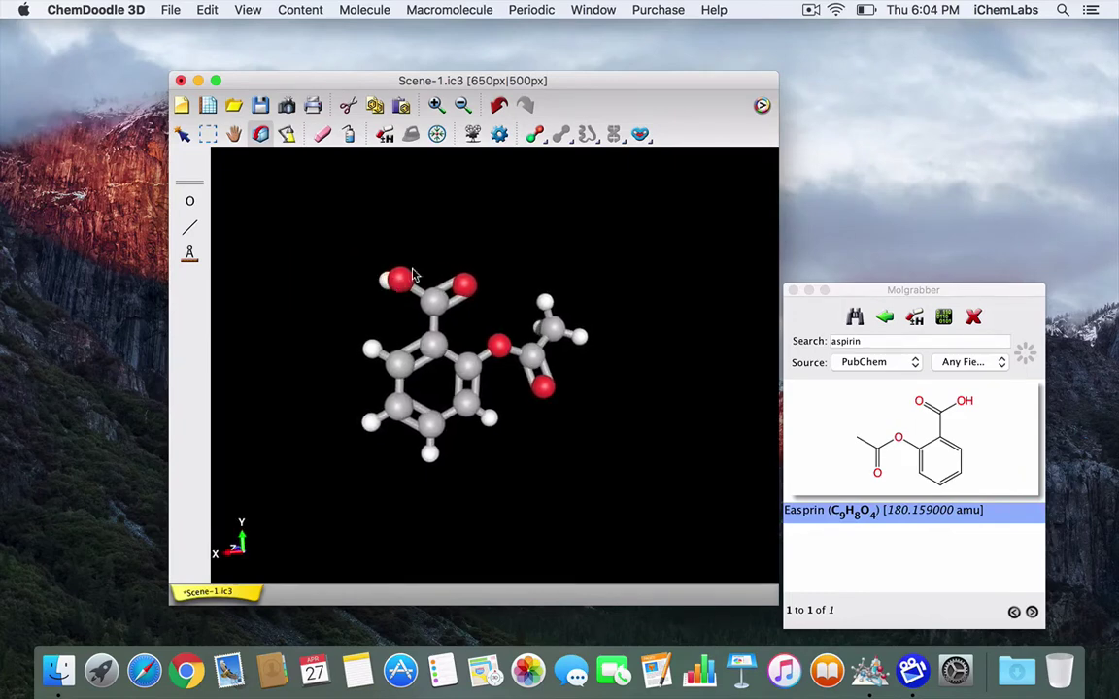
- Clear the aspirin, close Molgrabber, and open the Minimizer with Auto-optimize On
left_click(351, 136)
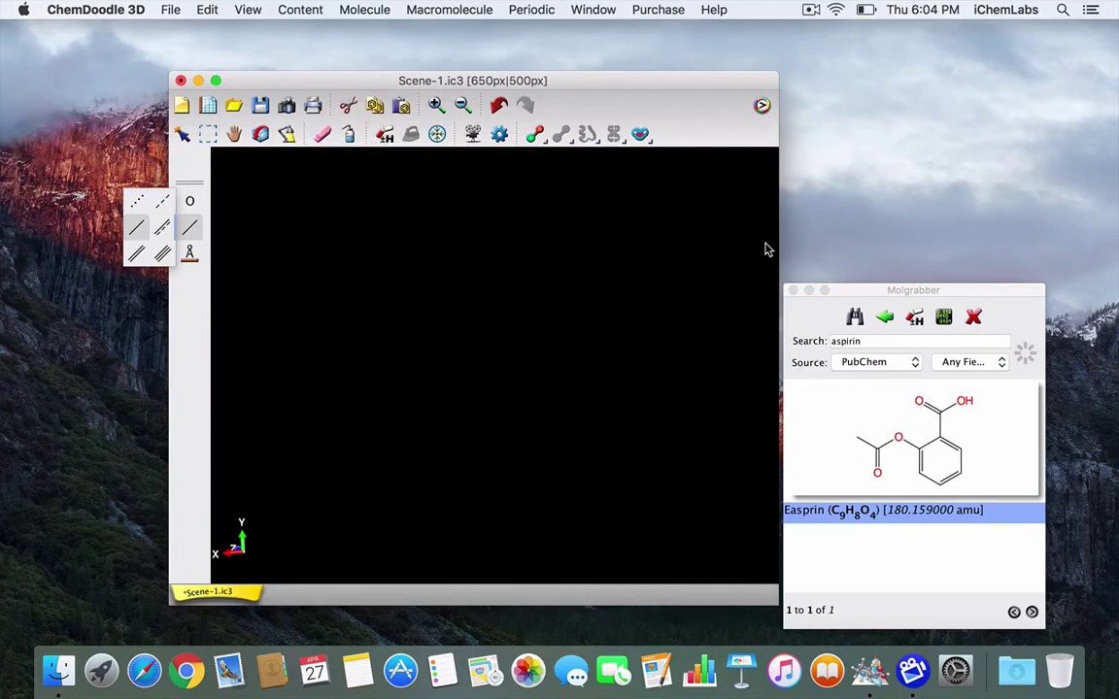
left_click(793, 290)
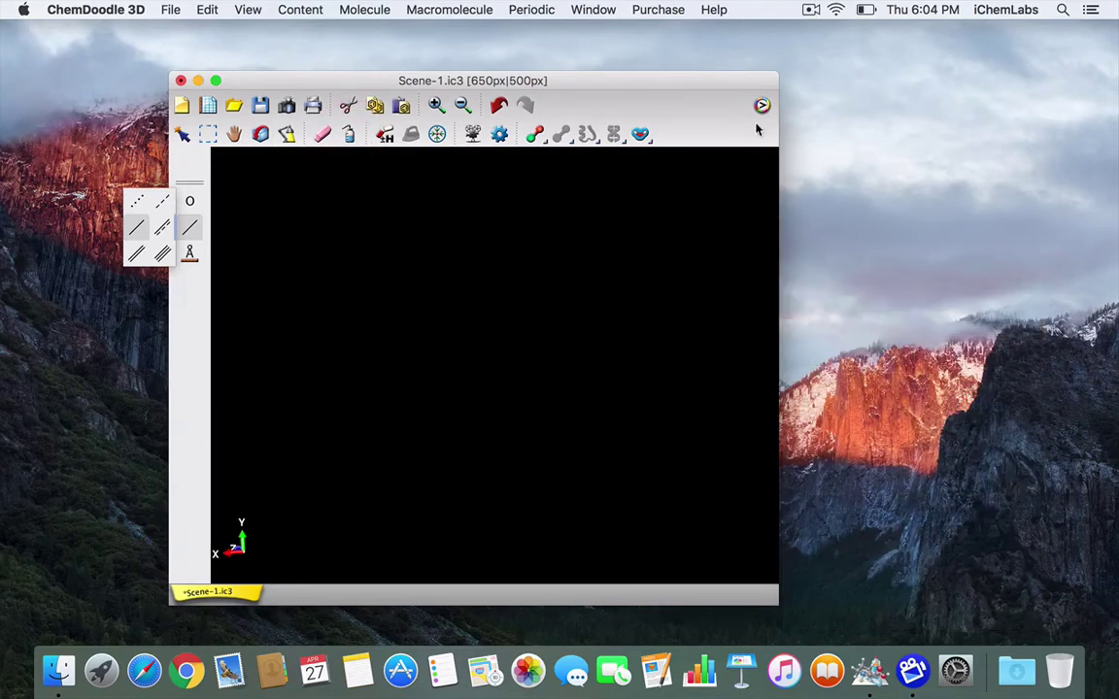
mouse_move(762, 105)
left_click(761, 258)
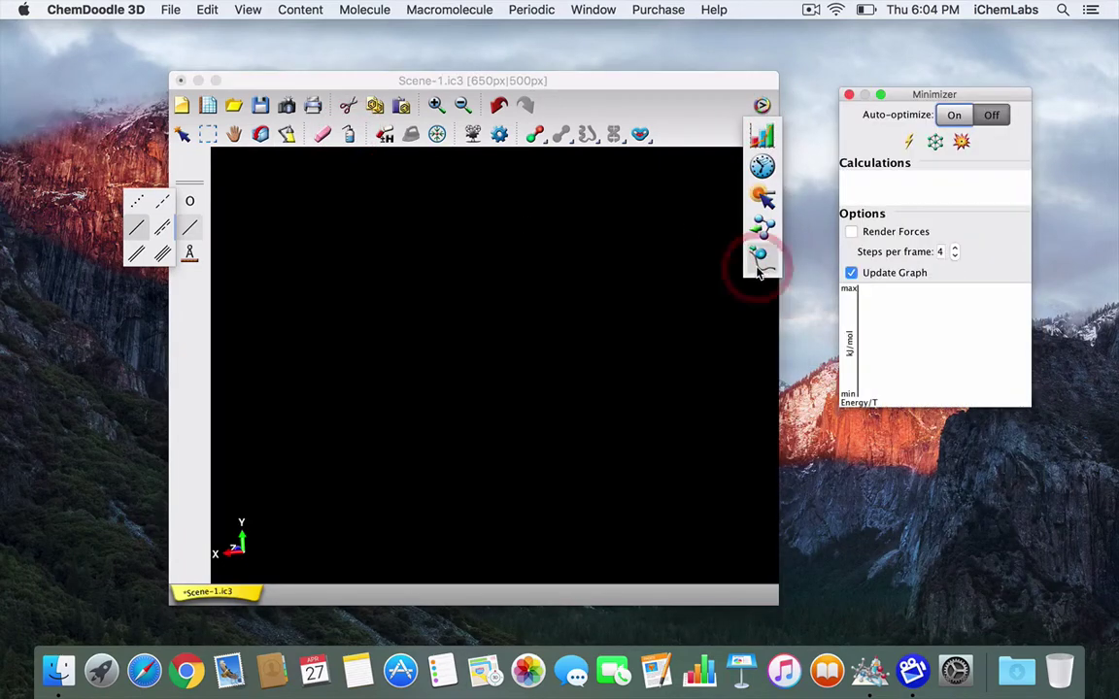
left_click(951, 115)
left_click_drag(739, 83, 824, 70)
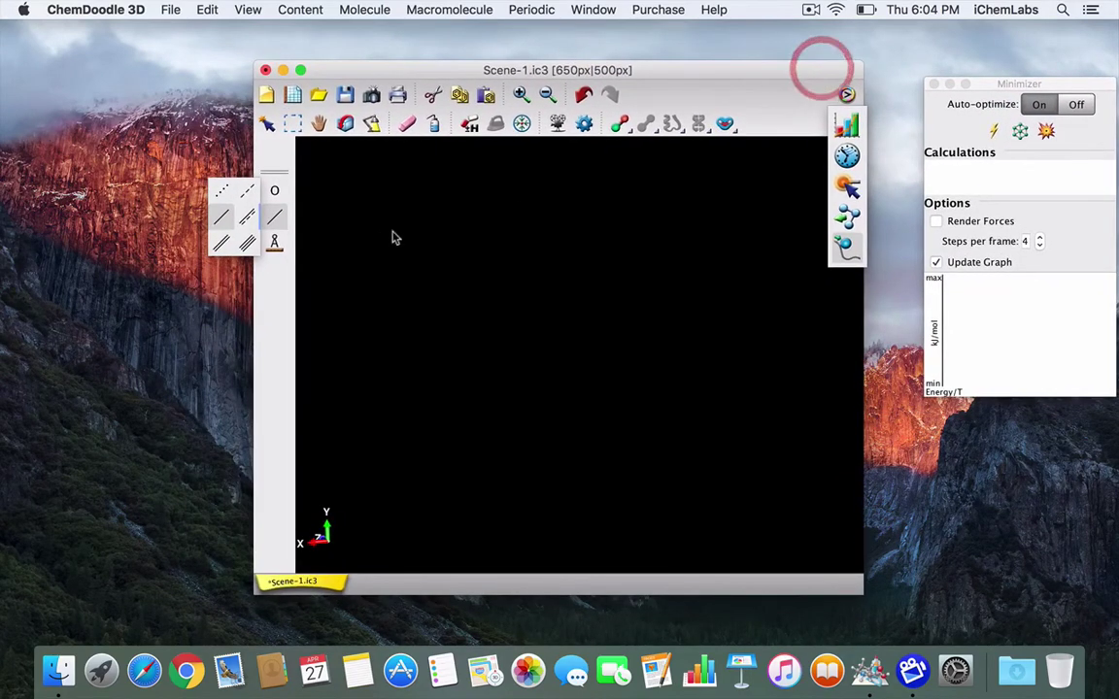
- Draw a six-carbon chain and bond its ends into a ring minimized to 59.77 kJ/mol
left_click(275, 191)
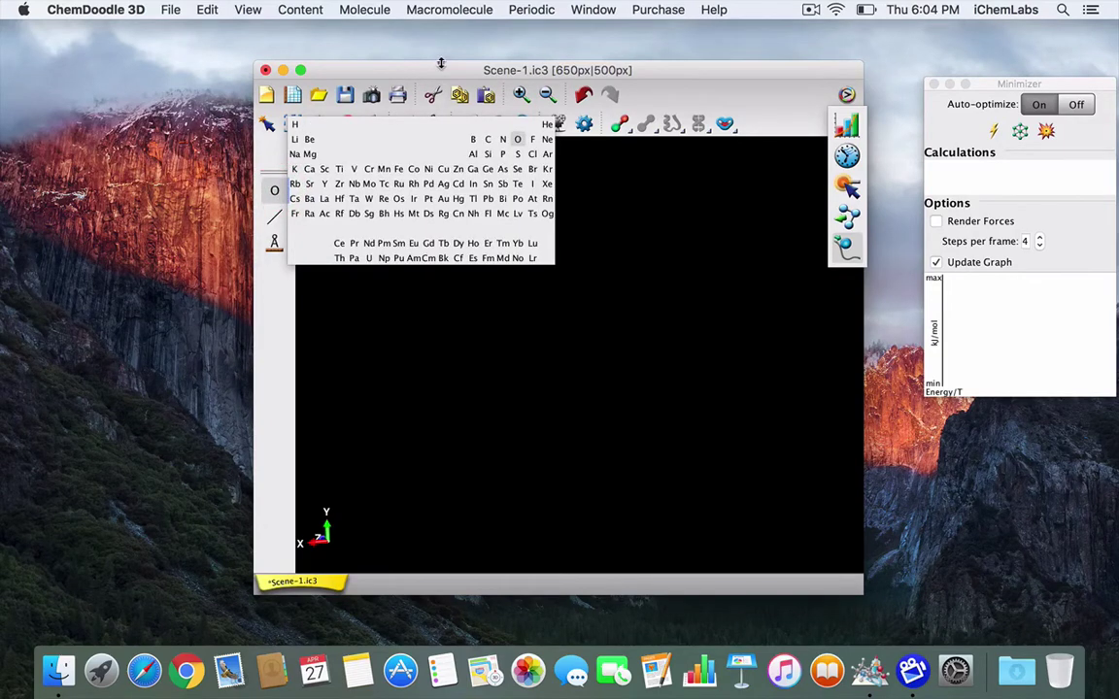
left_click_drag(441, 63, 457, 55)
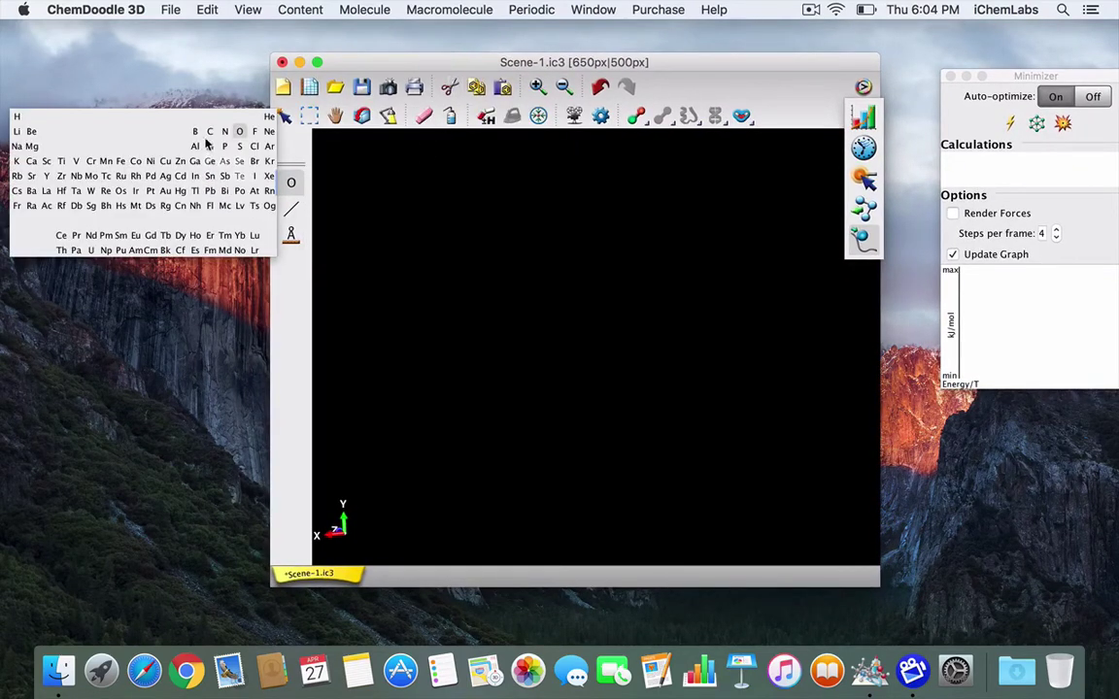
mouse_move(481, 338)
left_mouse_down()
mouse_move(509, 257)
mouse_move(547, 325)
mouse_move(595, 259)
mouse_move(624, 323)
mouse_move(647, 276)
left_mouse_up()
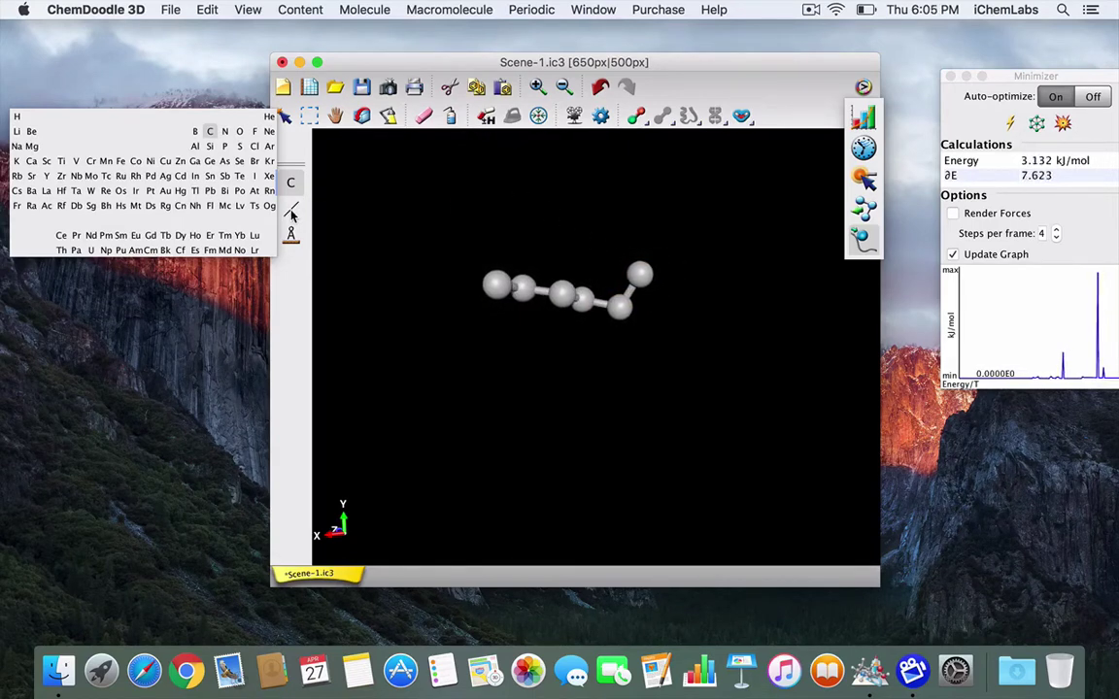
mouse_move(290, 210)
left_click_drag(494, 286, 641, 276)
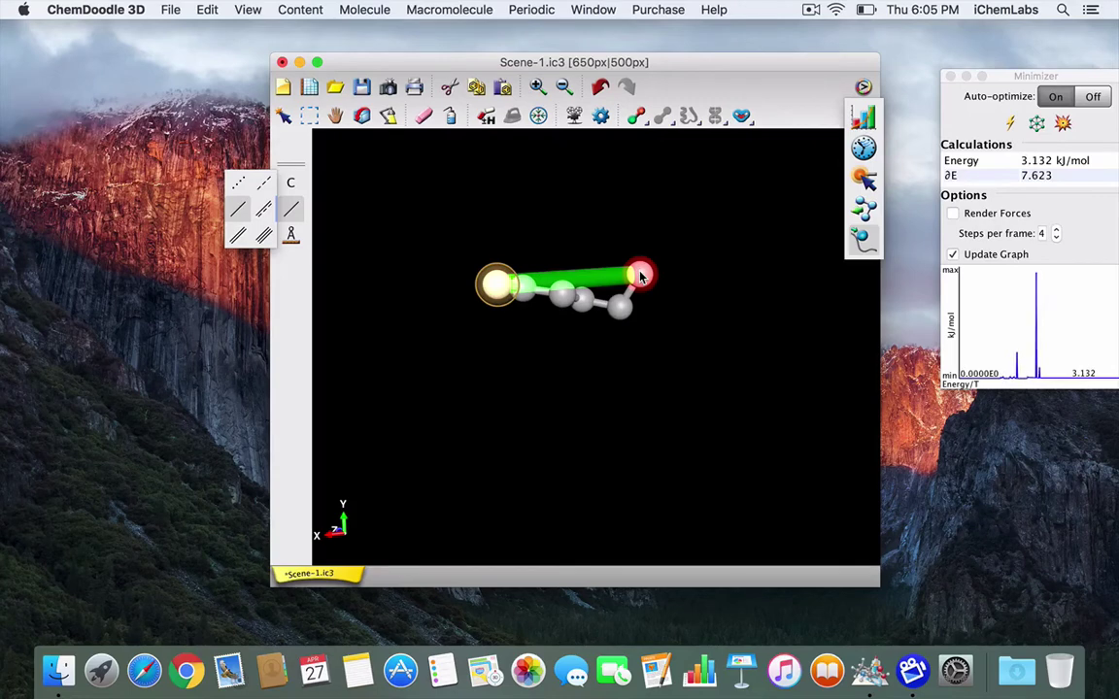
left_click_drag(640, 276, 640, 276)
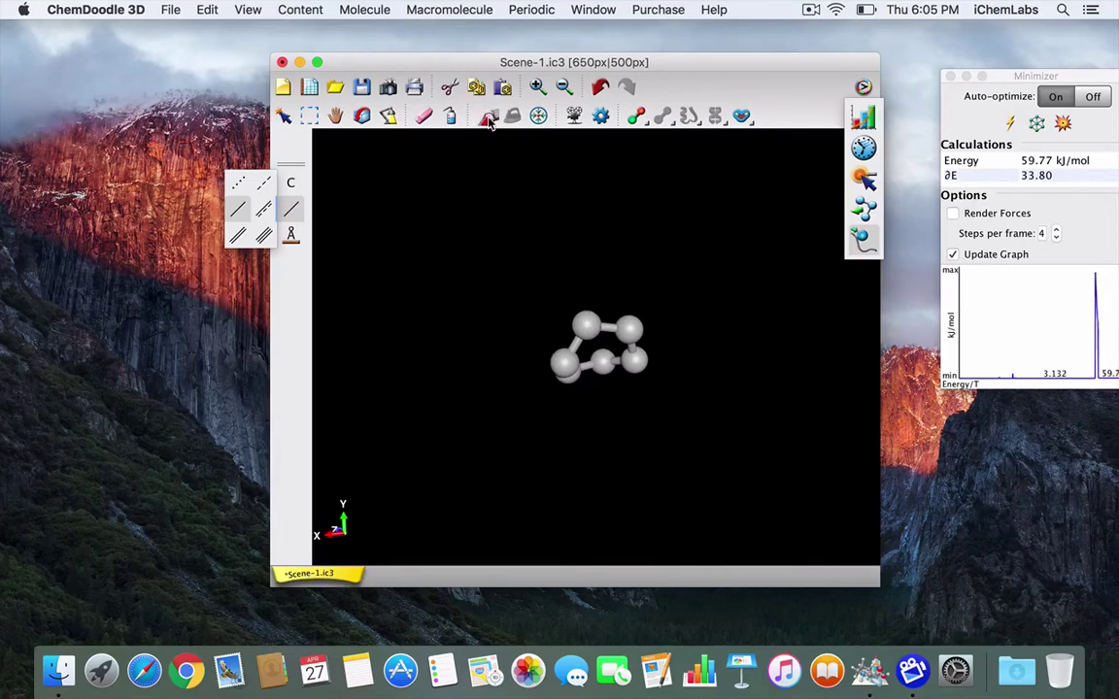
- Add explicit hydrogens to the carbon ring (196.95 kJ/mol) and rotate to look down on it
left_click(486, 117)
left_click(362, 117)
left_click_drag(464, 362, 486, 235)
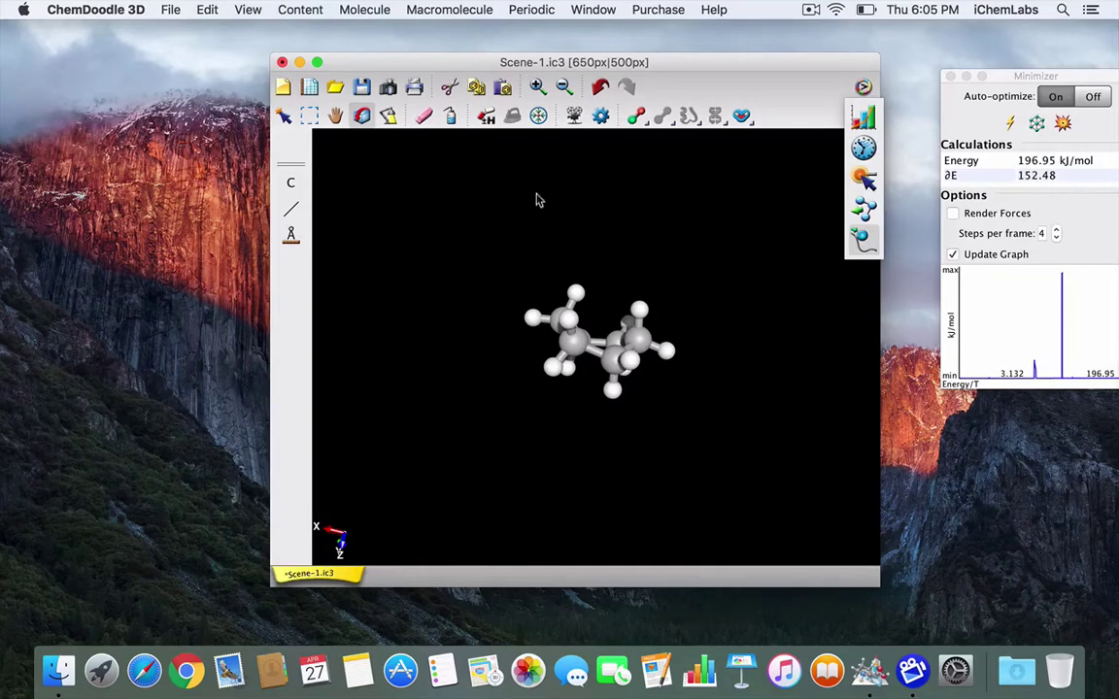
left_click_drag(450, 291, 434, 334)
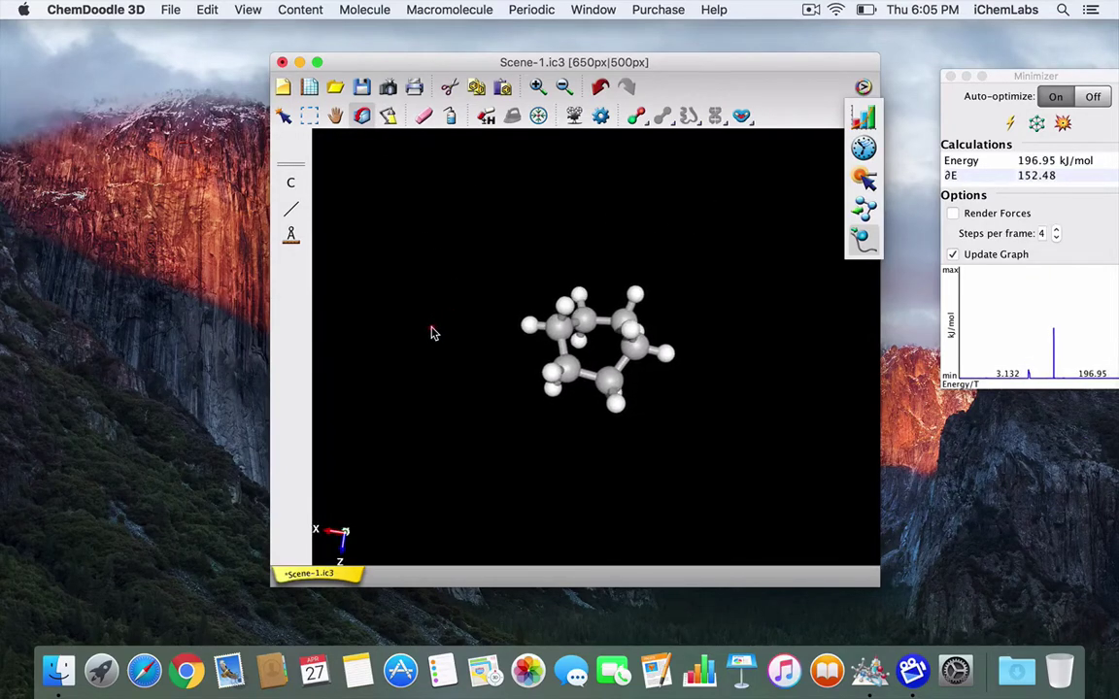
- Lasso the upper-left atom group, drag it lower, and rotate to inspect the 30.20 kJ/mol result
left_click(284, 117)
left_click(408, 301)
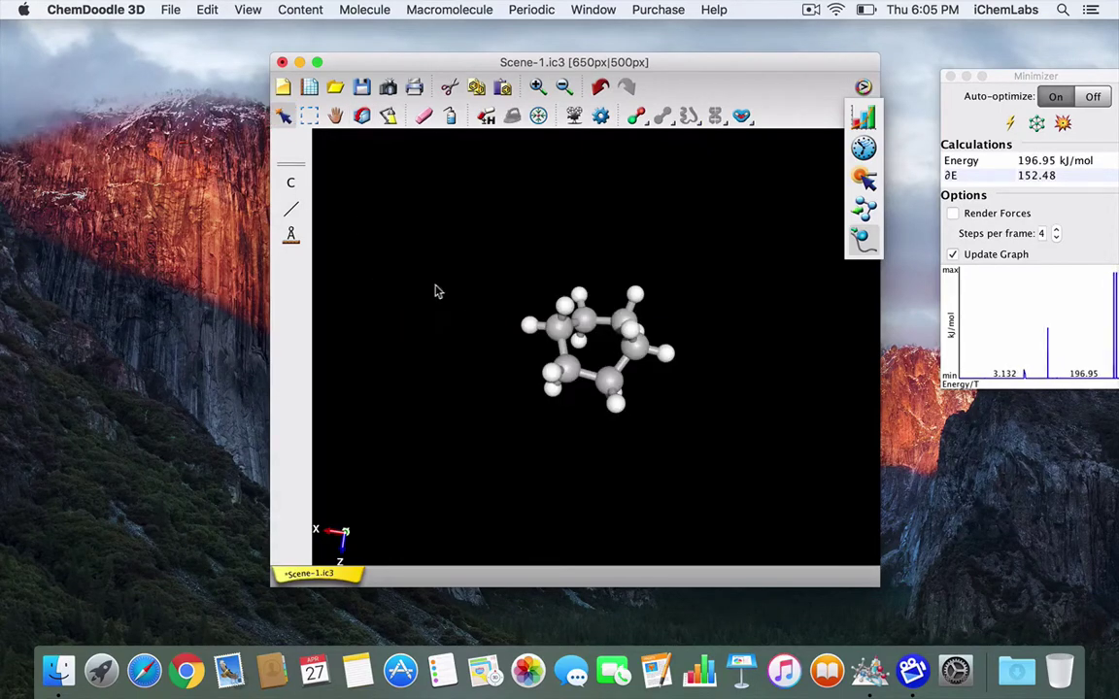
mouse_move(491, 345)
left_mouse_down()
mouse_move(561, 342)
mouse_move(573, 325)
mouse_move(551, 290)
mouse_move(478, 260)
left_mouse_up()
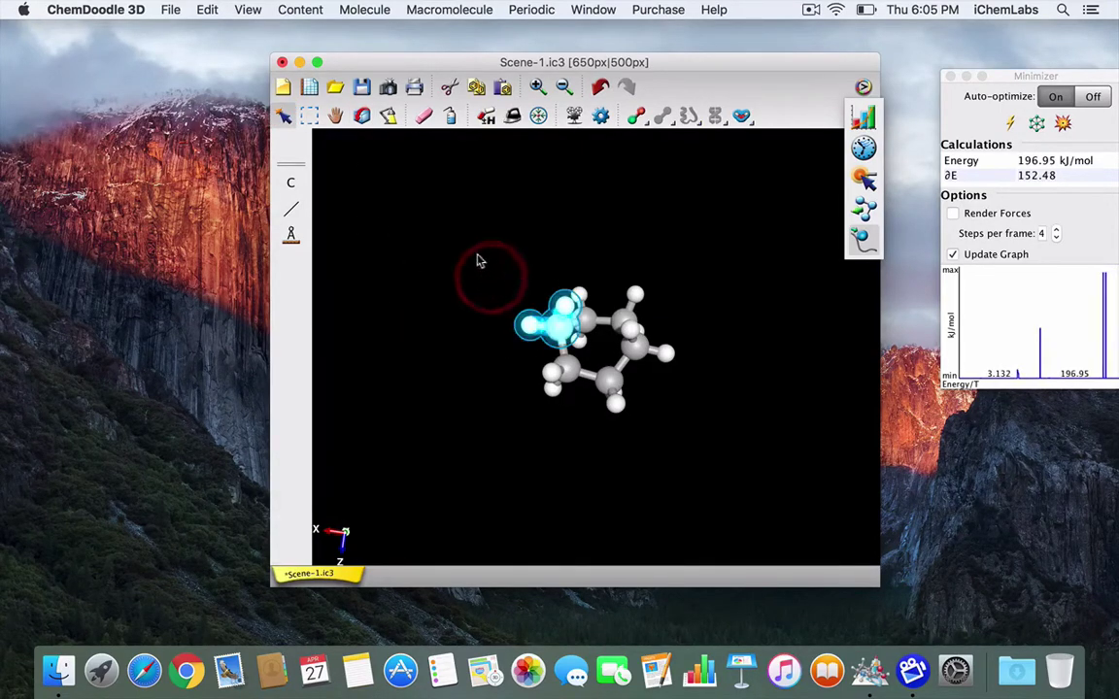
left_click(335, 115)
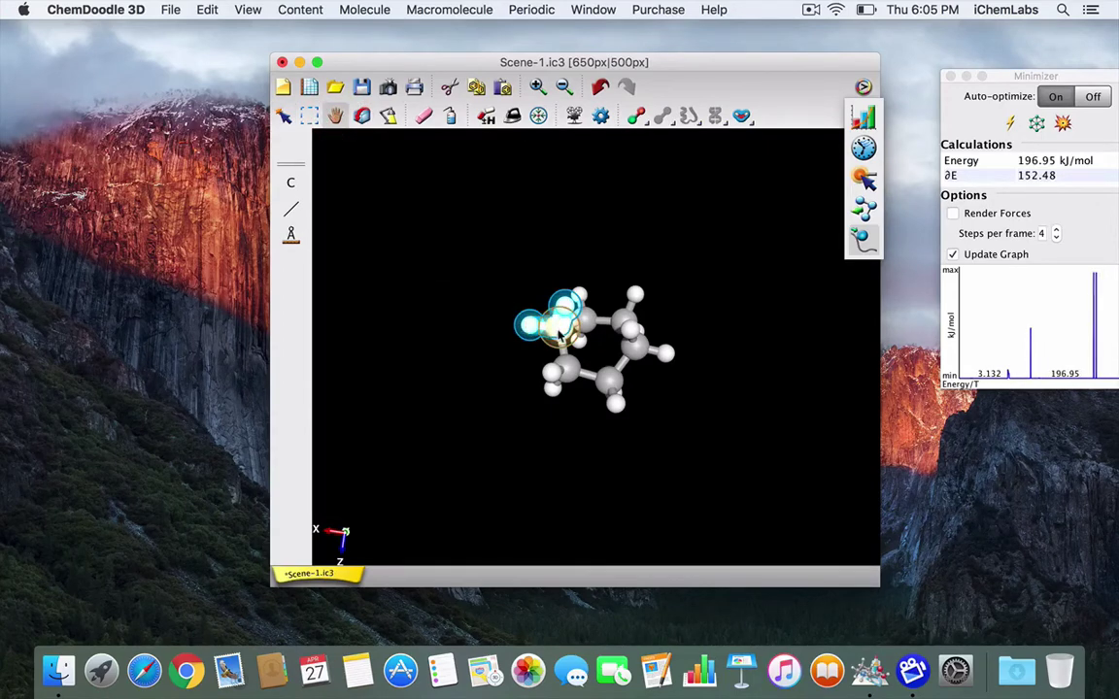
left_click_drag(559, 335, 558, 383)
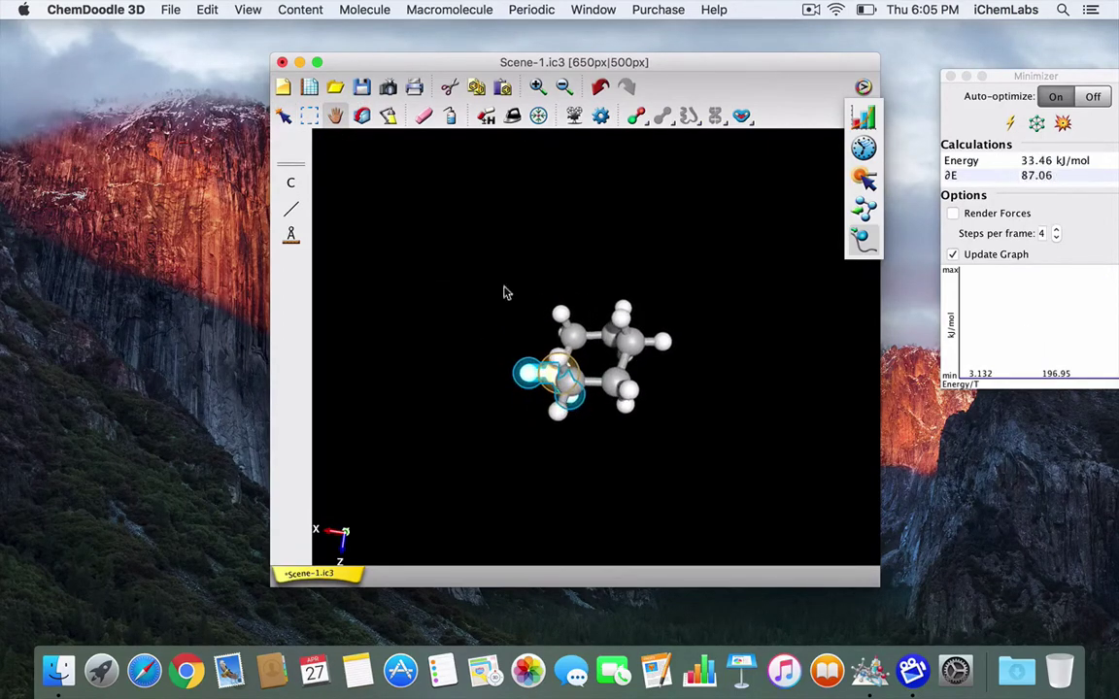
left_click(361, 115)
left_click_drag(457, 452, 442, 245)
left_click(442, 245)
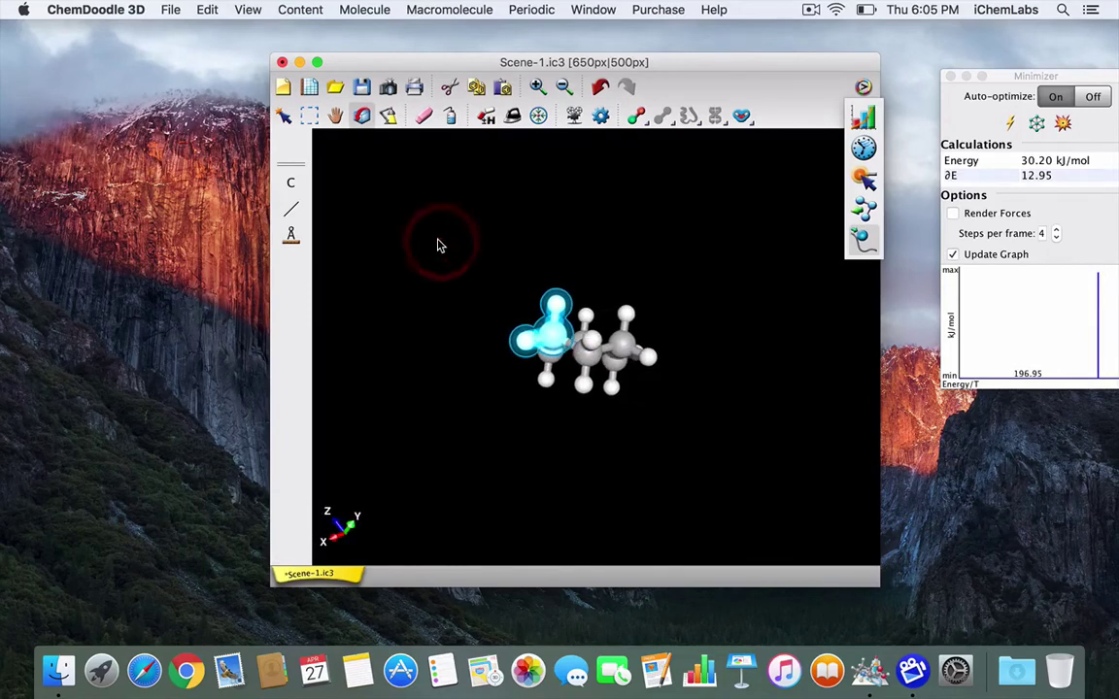
left_click(284, 116)
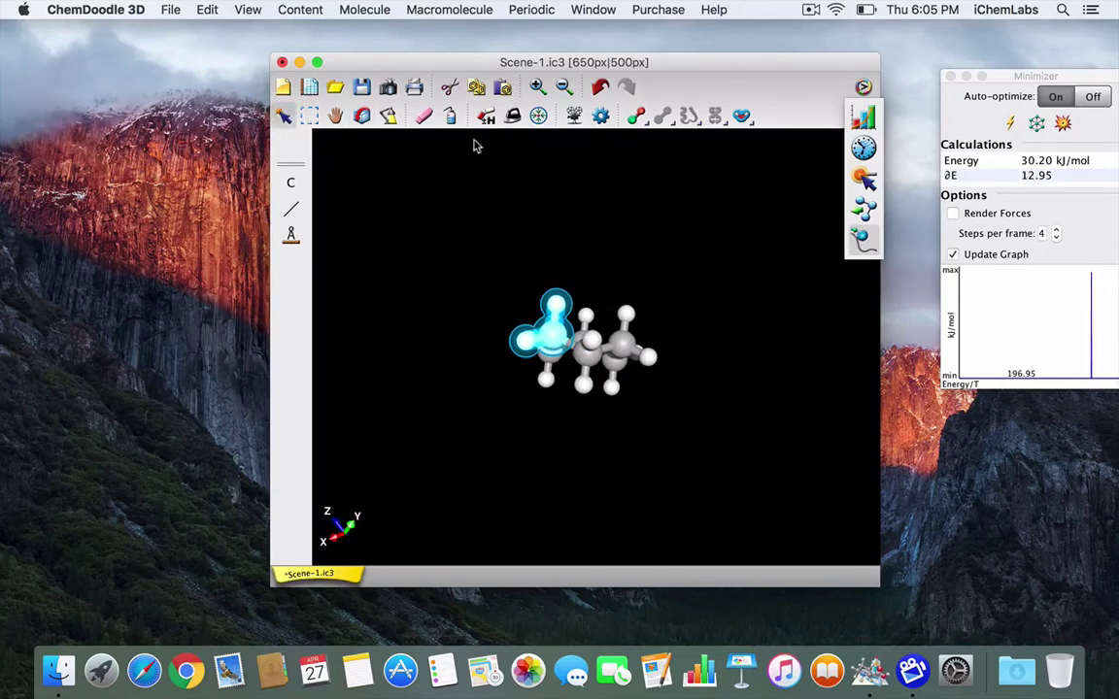
- Clear the ring, close the Minimizer, and import PDB entry 3n4b by its ID
left_click(450, 118)
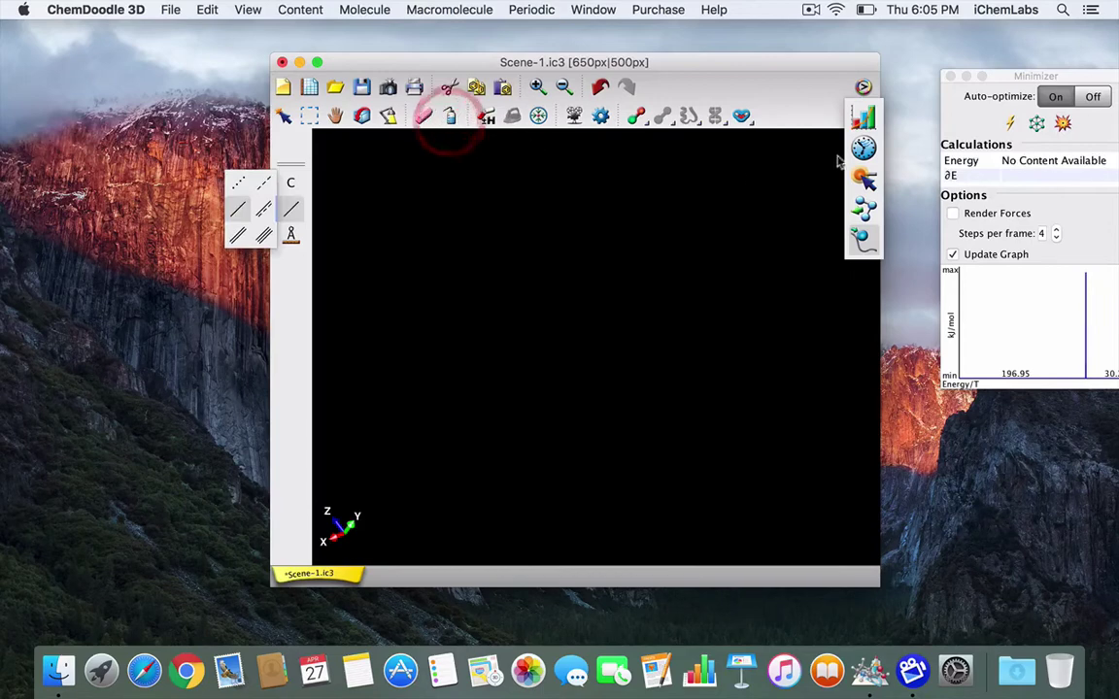
left_click(952, 78)
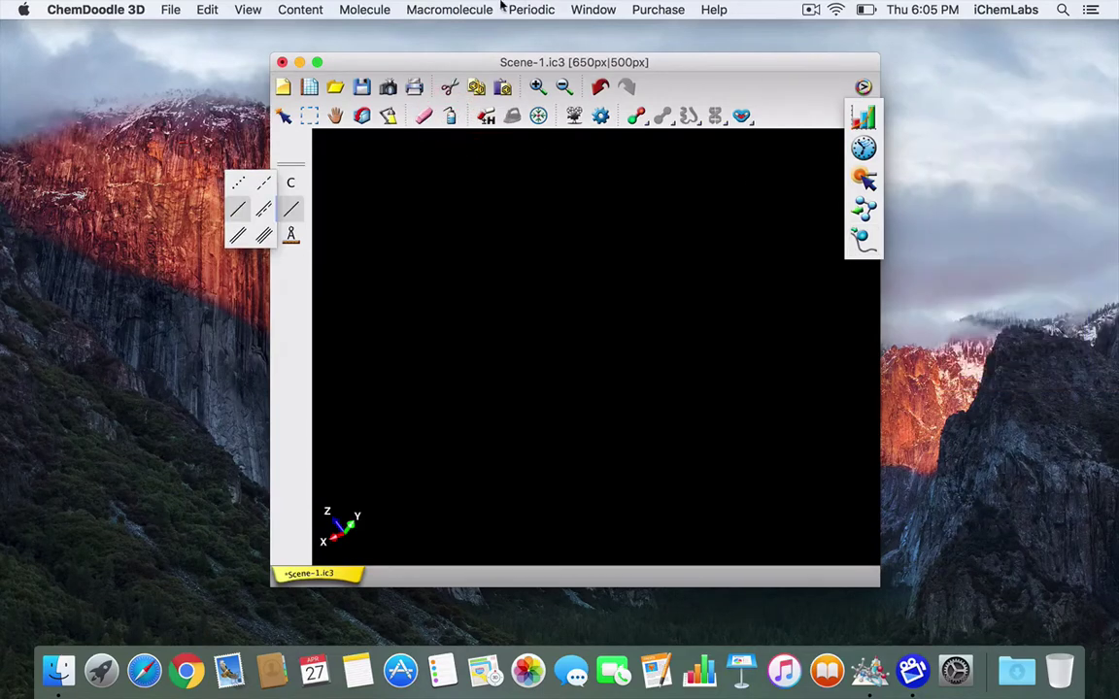
left_click(449, 10)
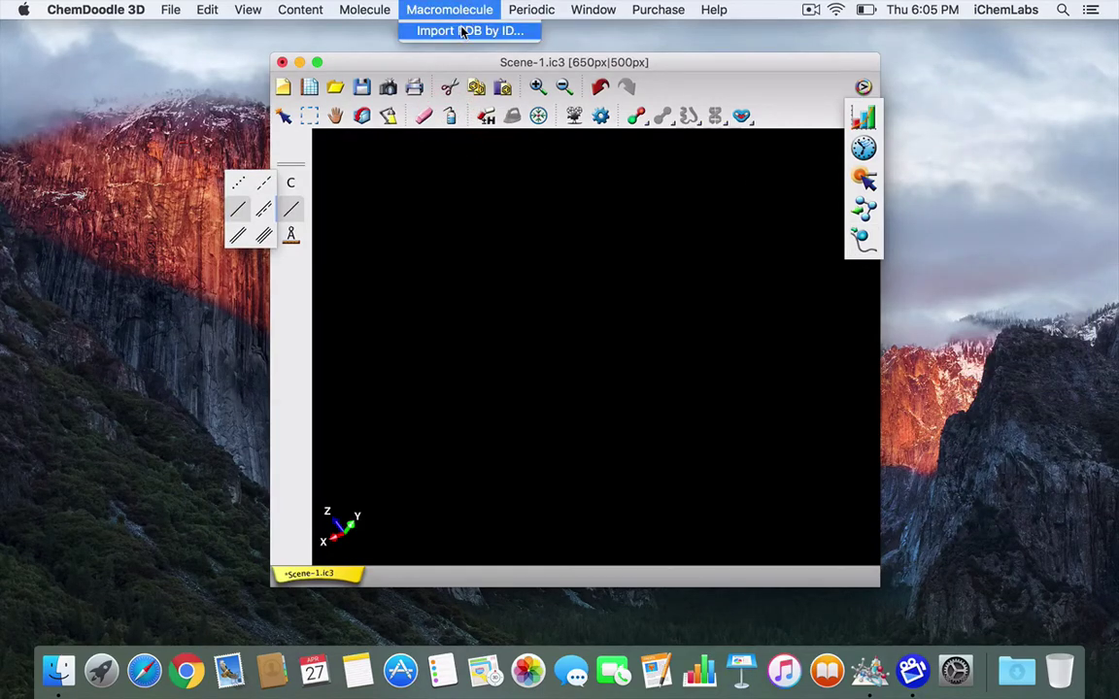
left_click(463, 31)
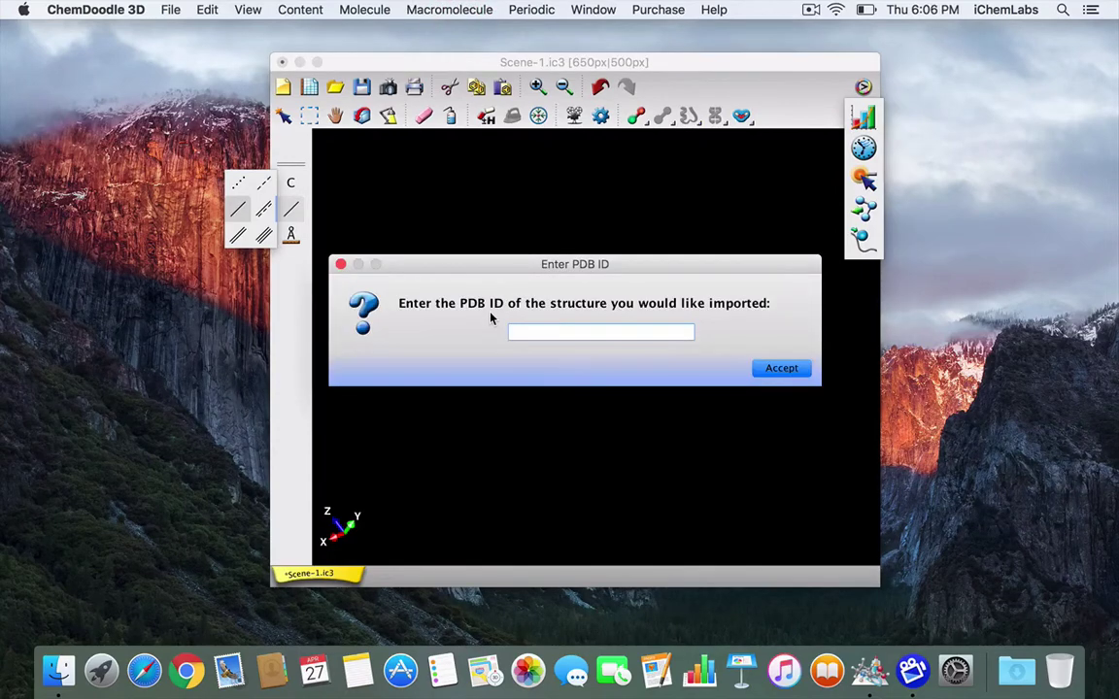
type("3n4b")
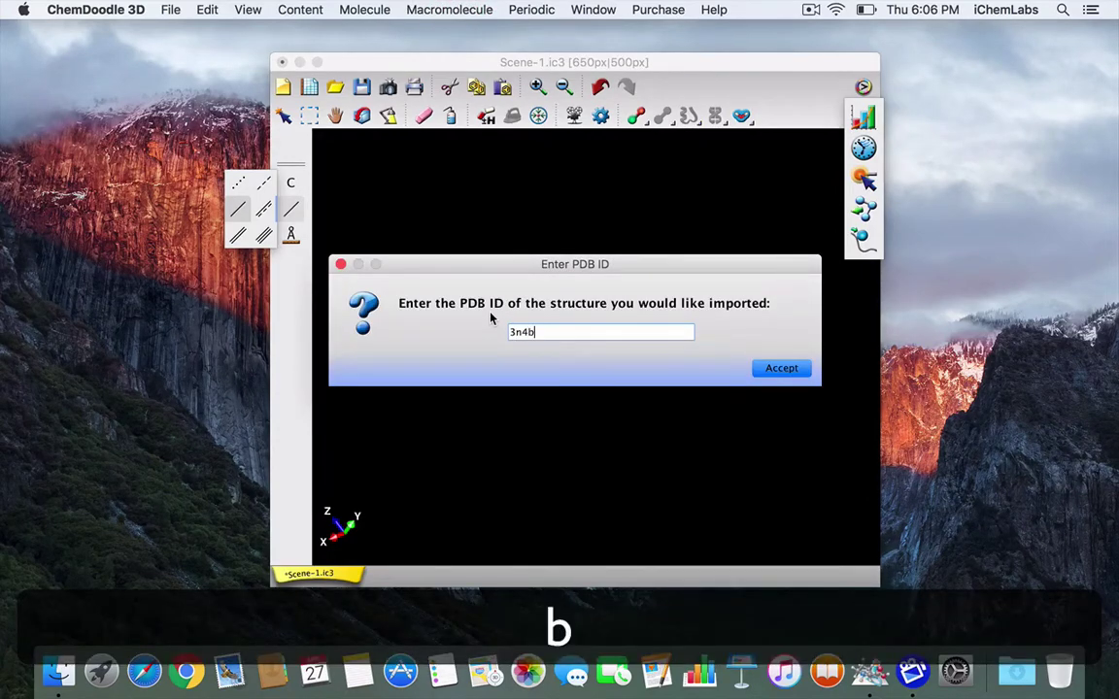
key("Return")
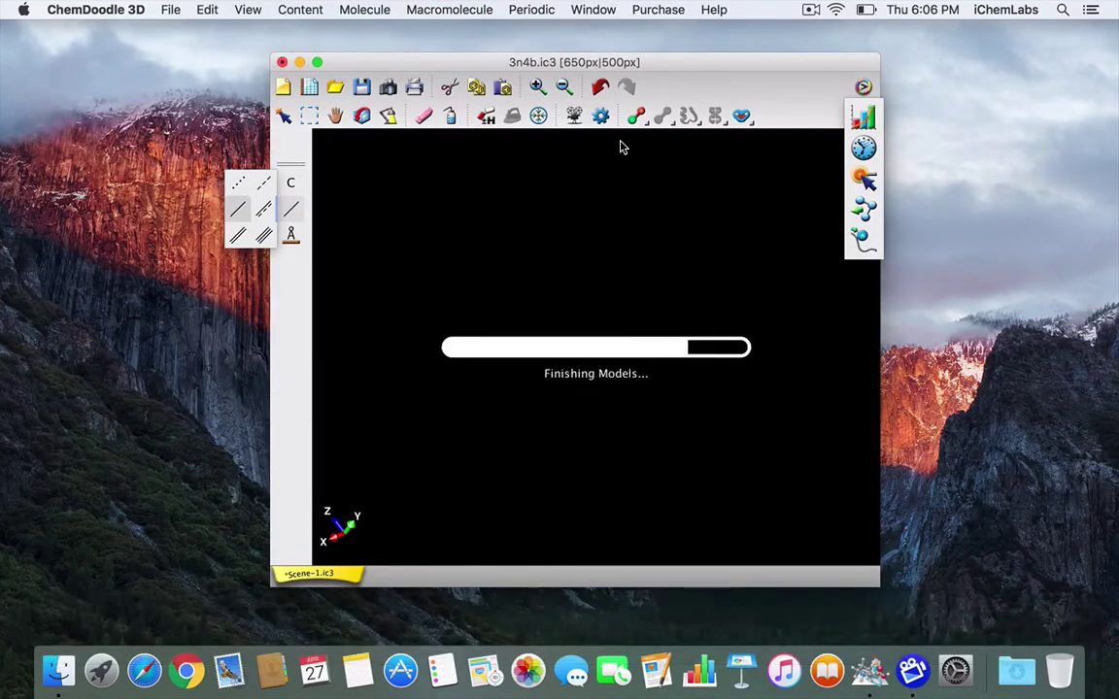
- Spin and zoom the 3n4b protein to face its ligand, then select the fragment beside it
left_click(362, 115)
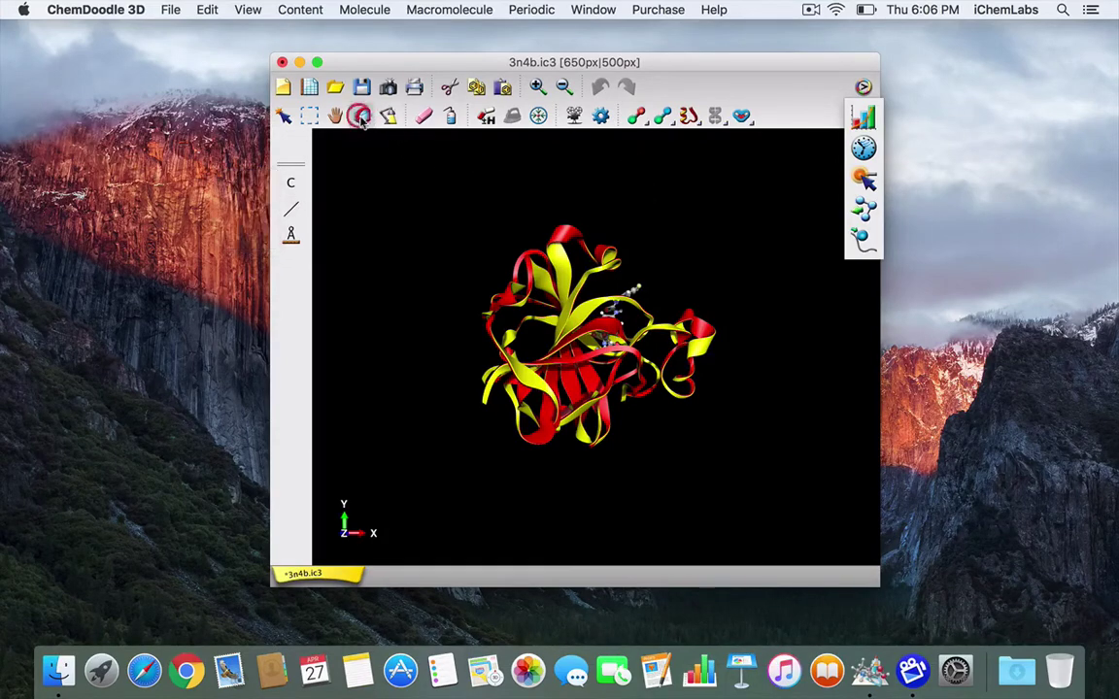
left_click_drag(661, 219, 488, 234)
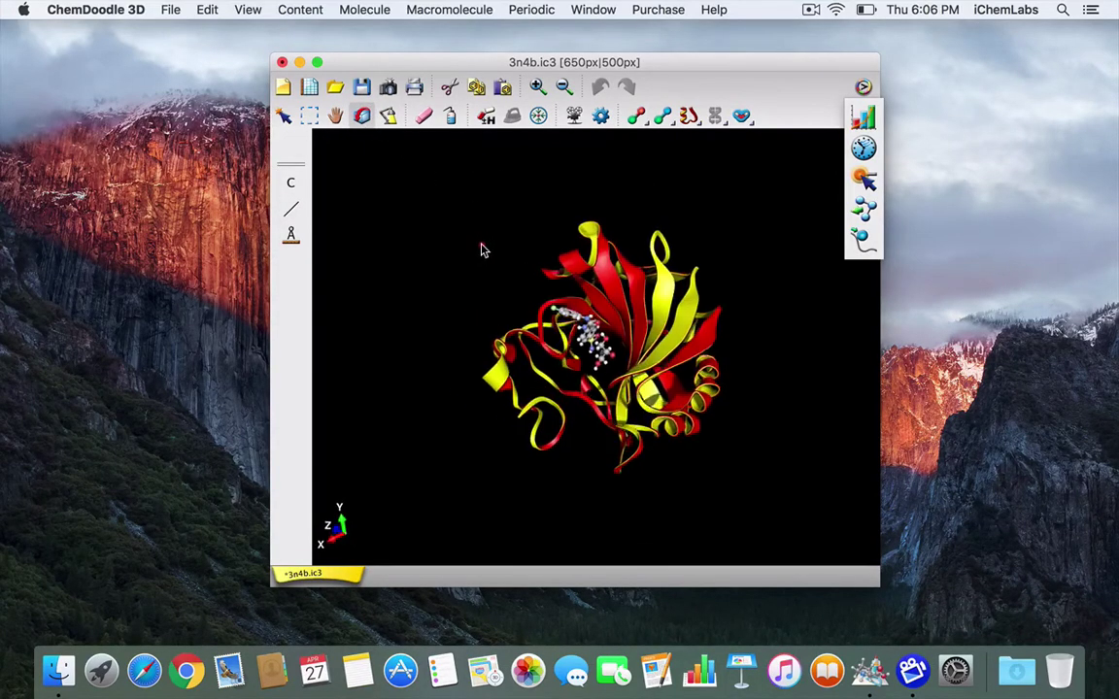
left_click(485, 242)
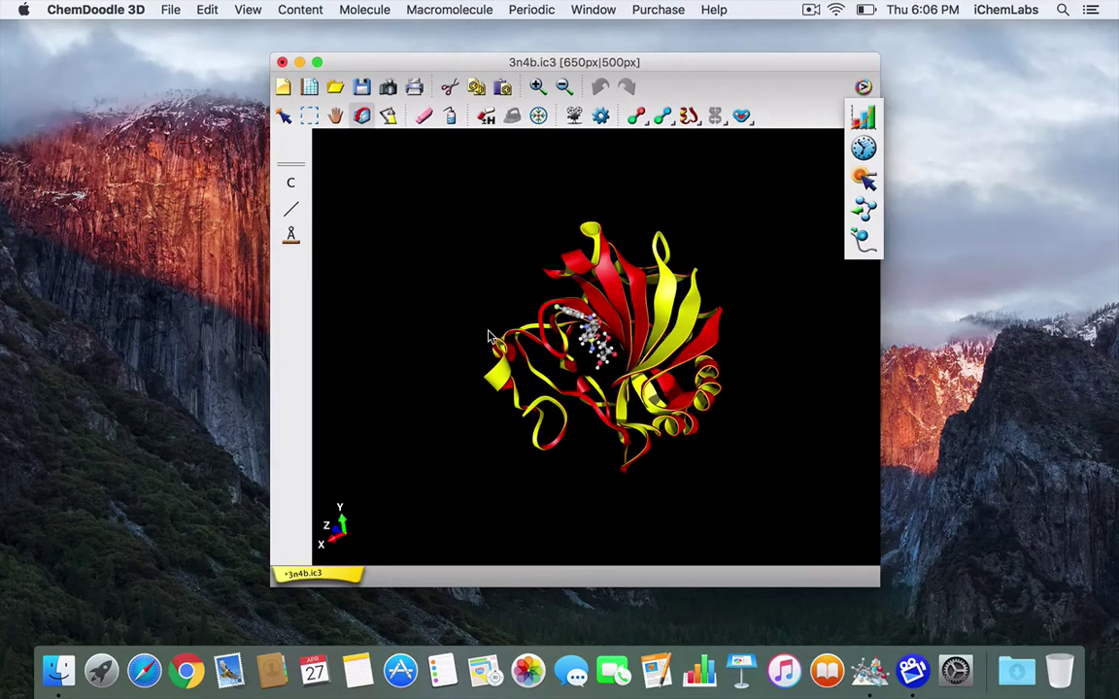
scroll(491, 337, "up", 10)
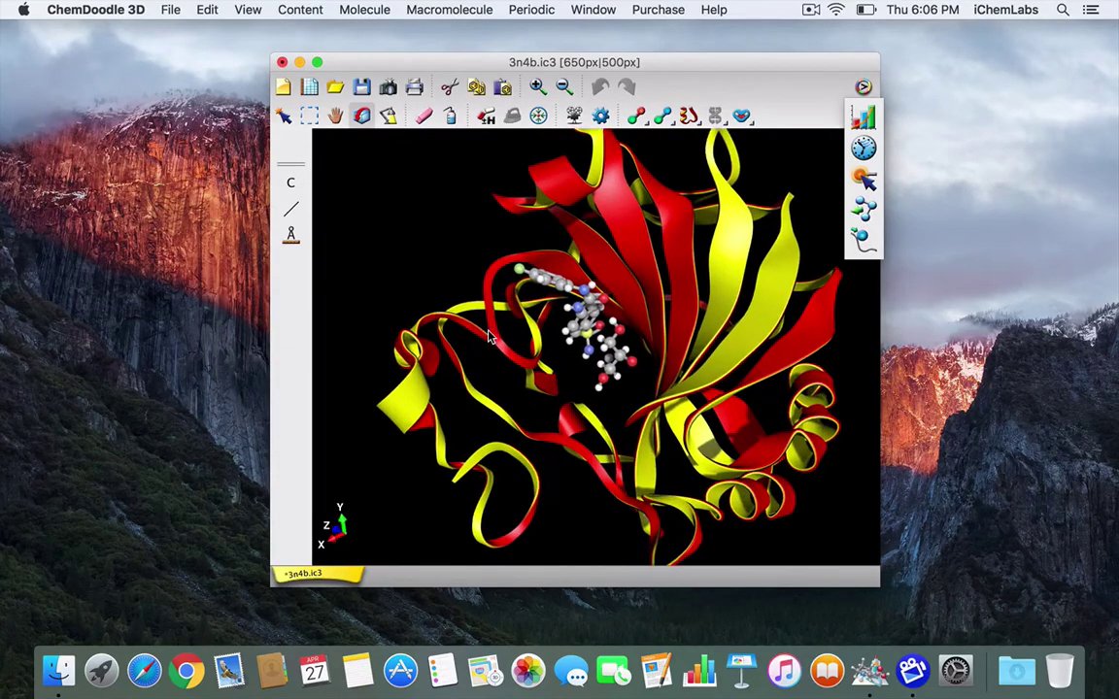
left_click_drag(445, 260, 412, 294)
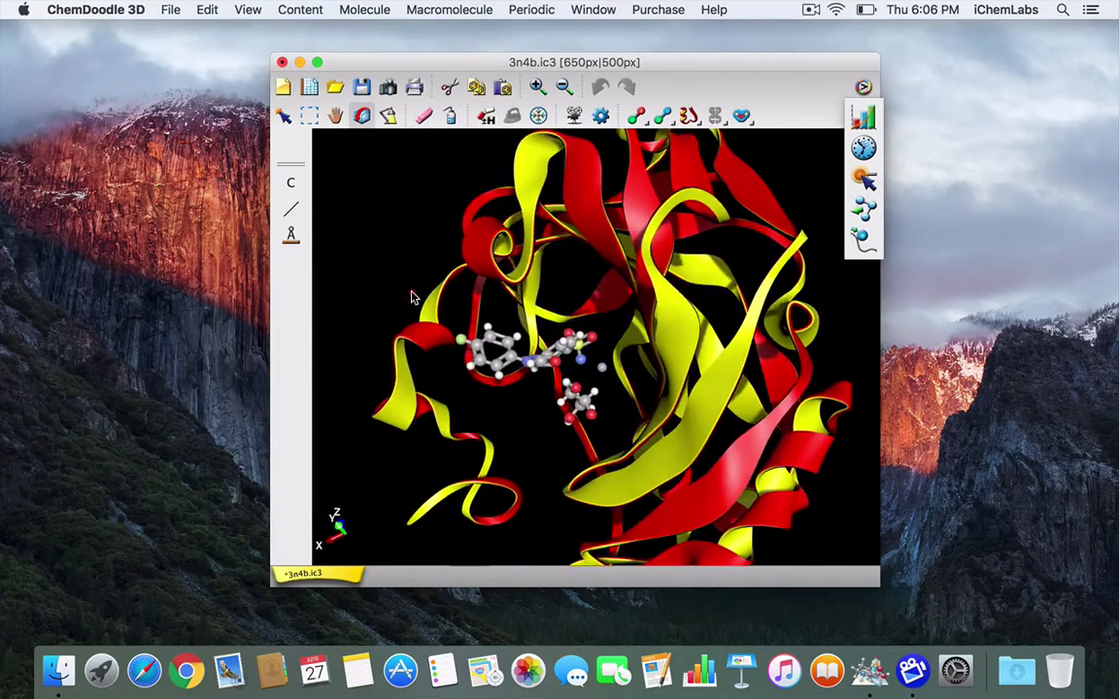
left_click(283, 114)
left_click(579, 398)
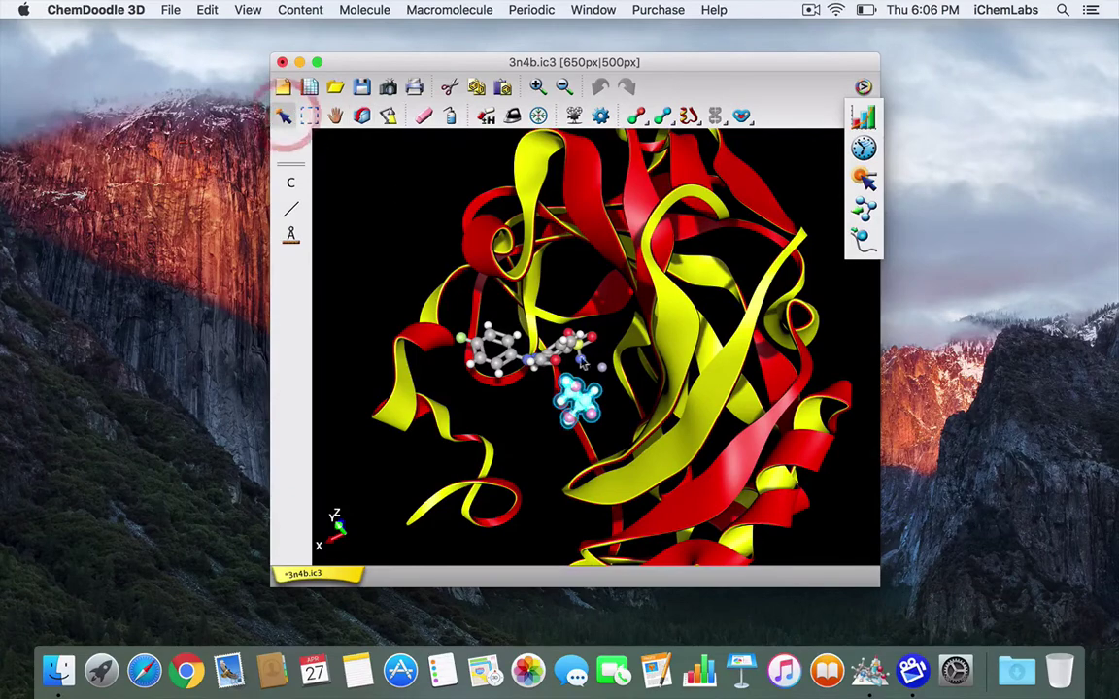
- Format the zinc atom with a Zn label and 76% radius, then zoom out
right_click(604, 372)
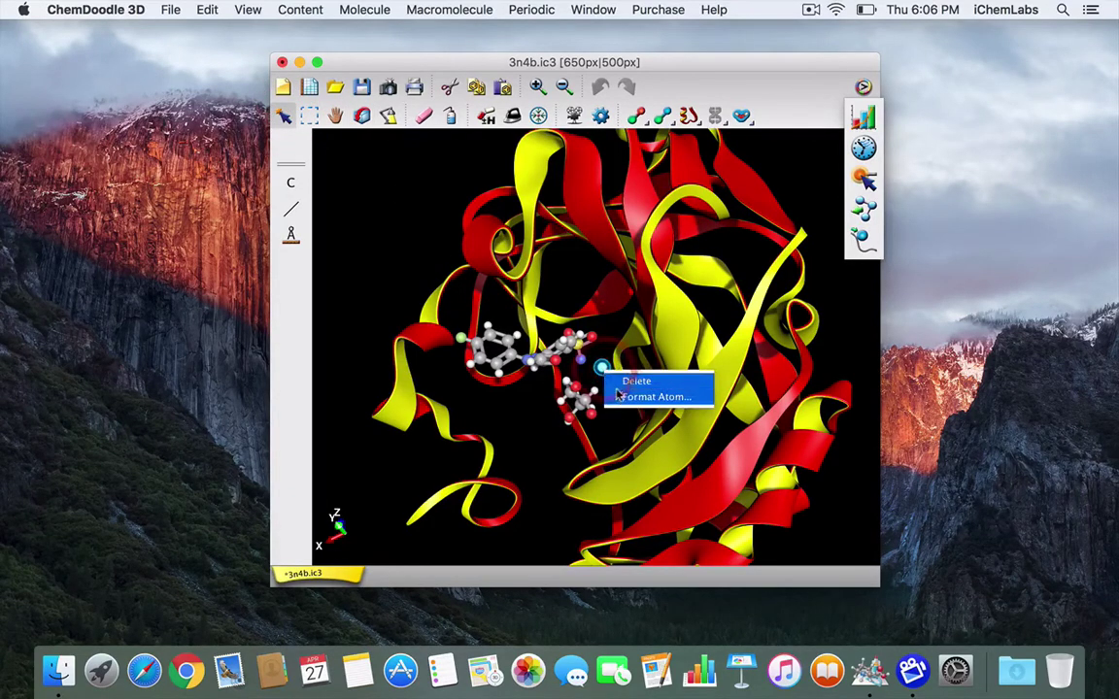
left_click(624, 399)
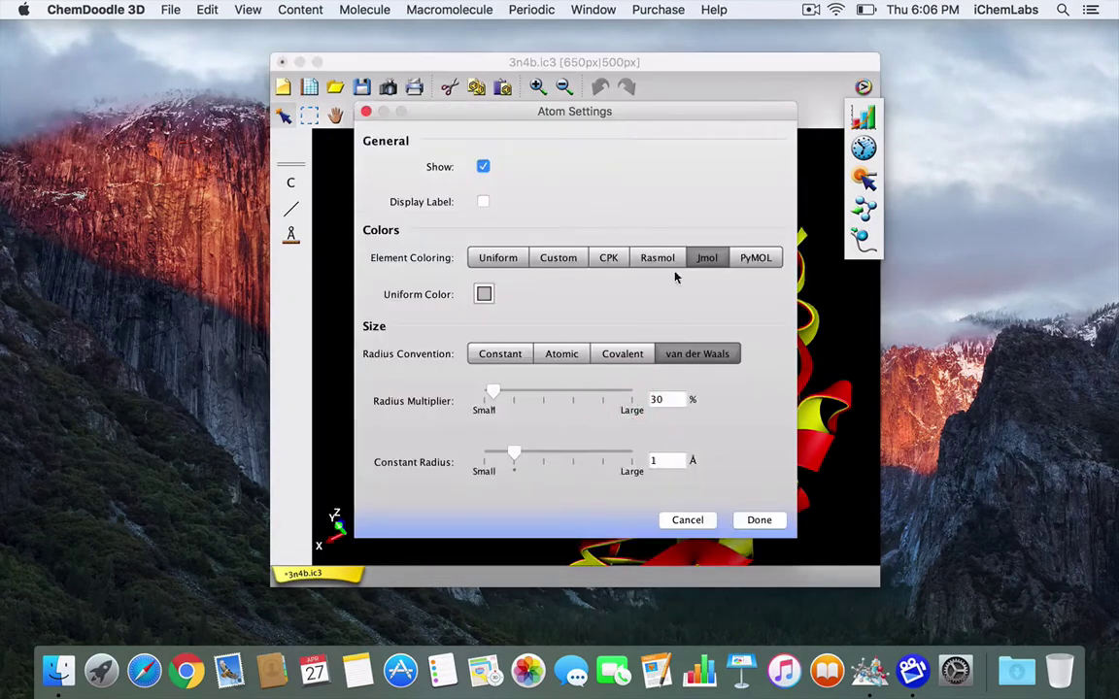
left_click_drag(533, 110, 898, 60)
left_click_drag(707, 59, 657, 30)
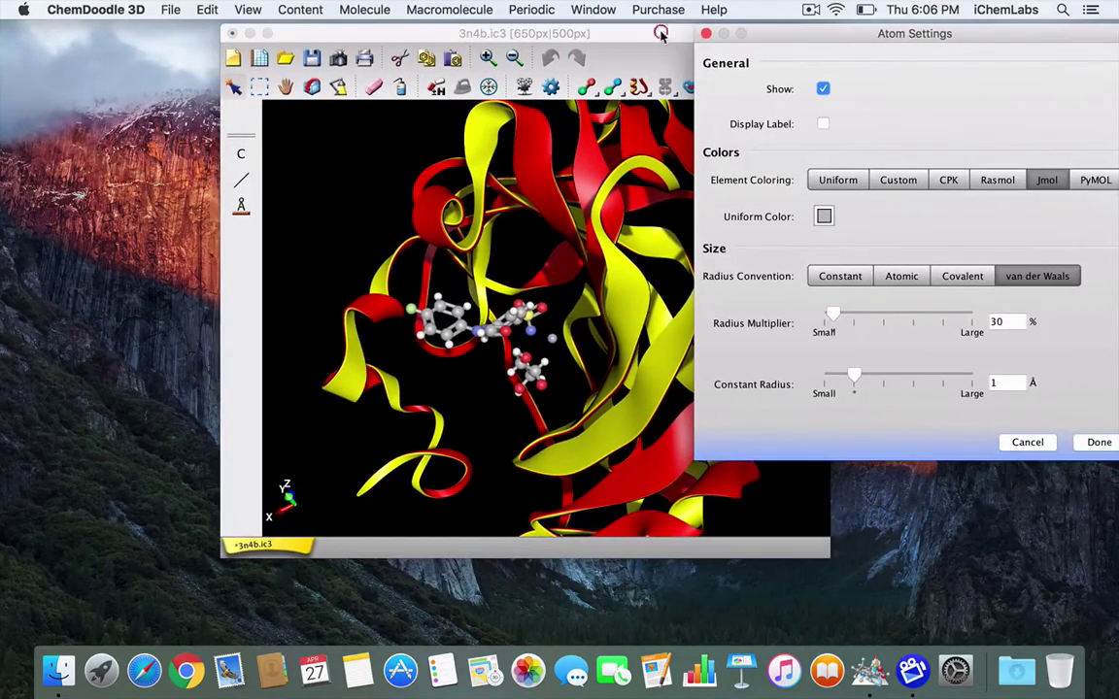
left_click(823, 124)
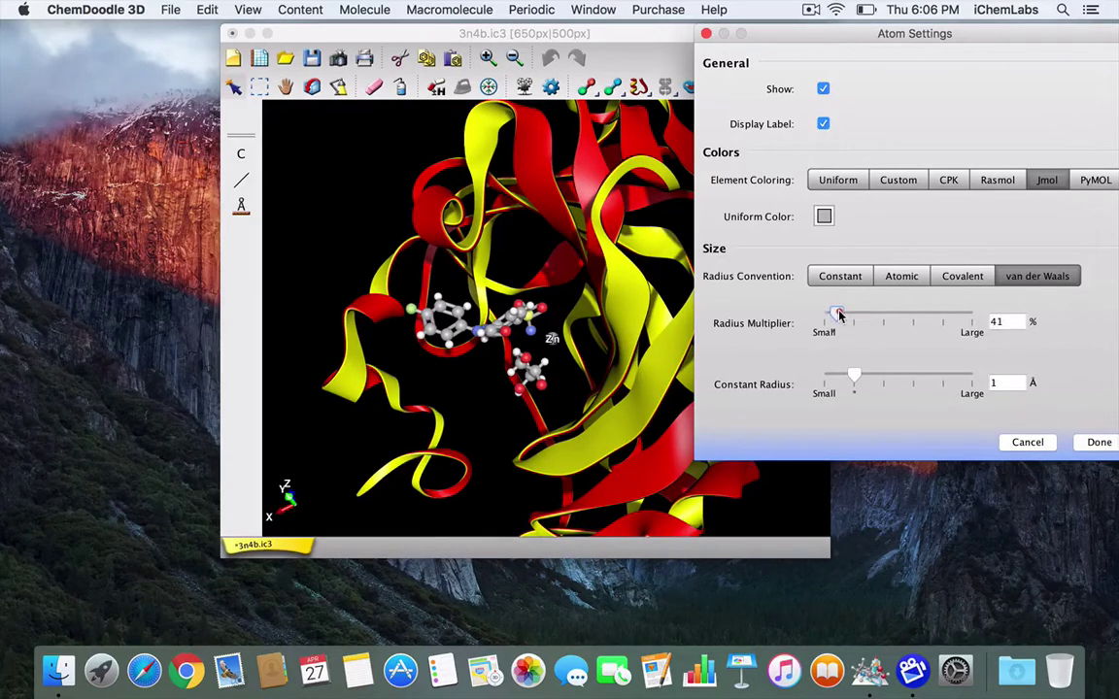
mouse_move(843, 316)
left_mouse_down()
mouse_move(864, 316)
mouse_move(853, 315)
left_mouse_up()
left_click(1098, 443)
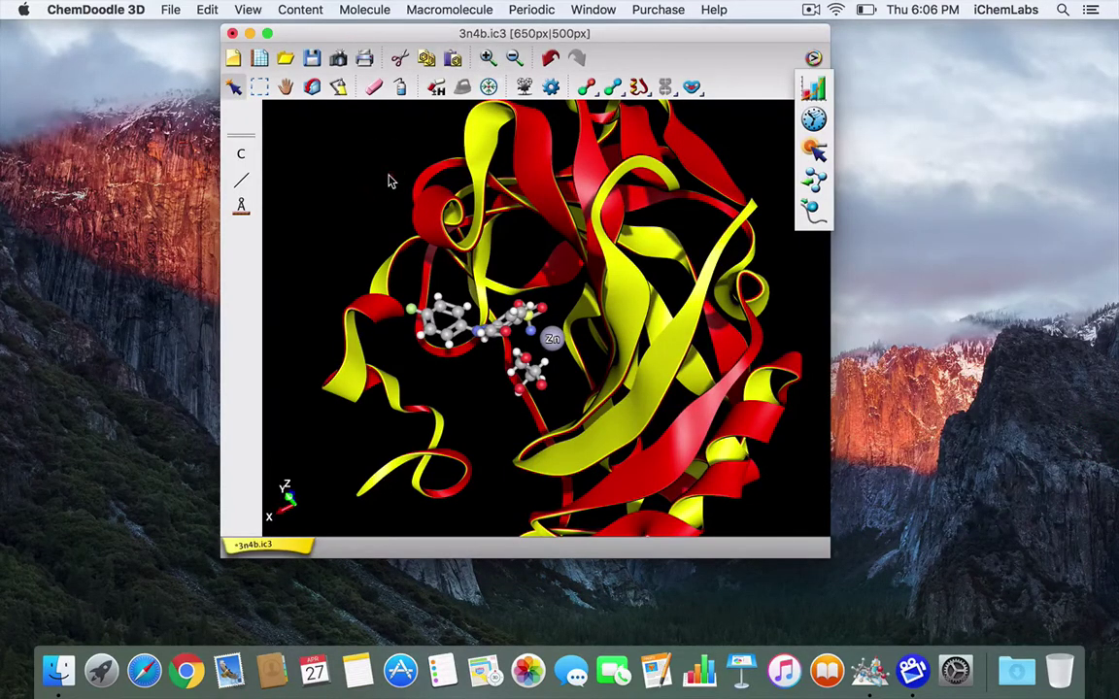
left_click(514, 59)
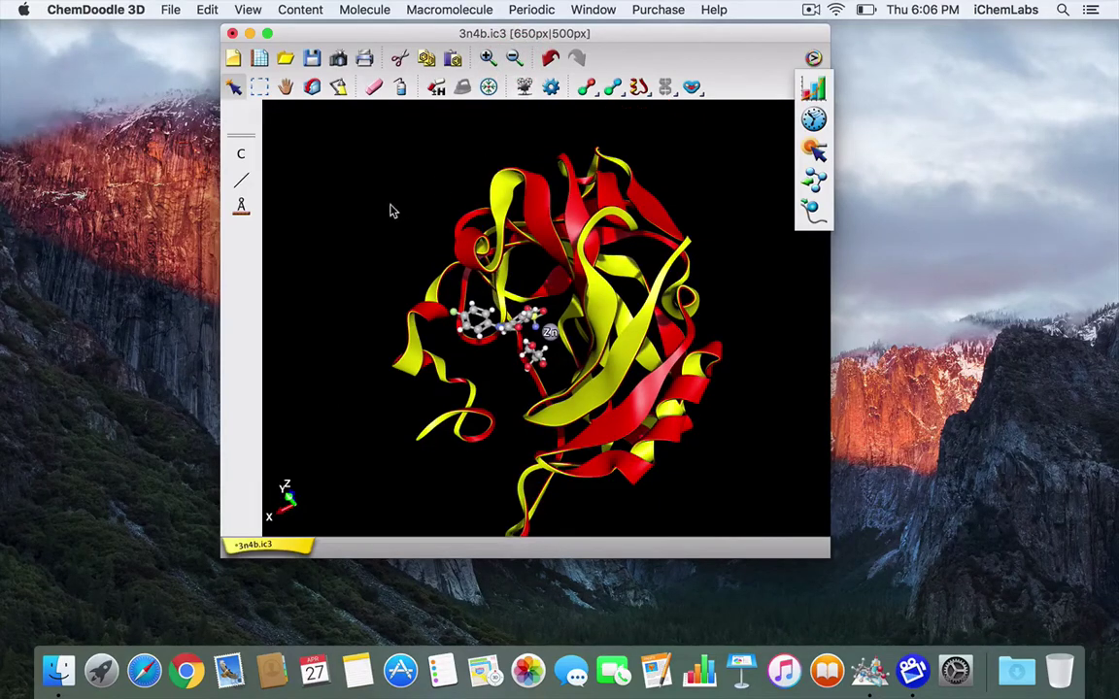
- Switch the ligand fragment beside Zn from ball-and-stick to the van der Waals Spheres representation
left_click(234, 87)
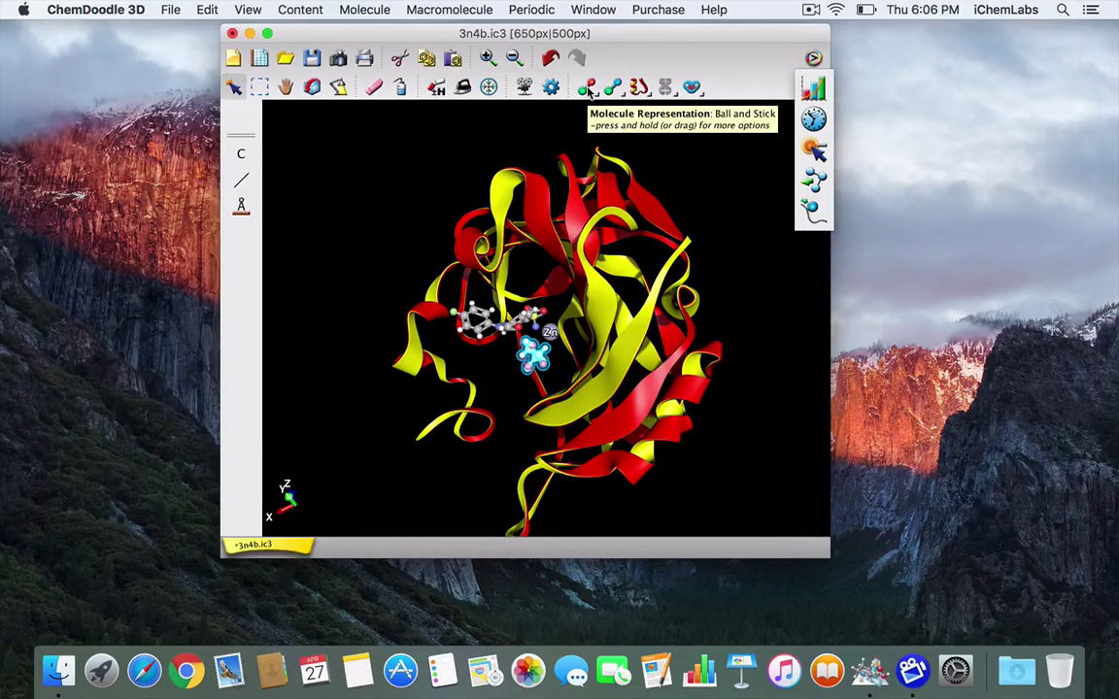
left_click(589, 89)
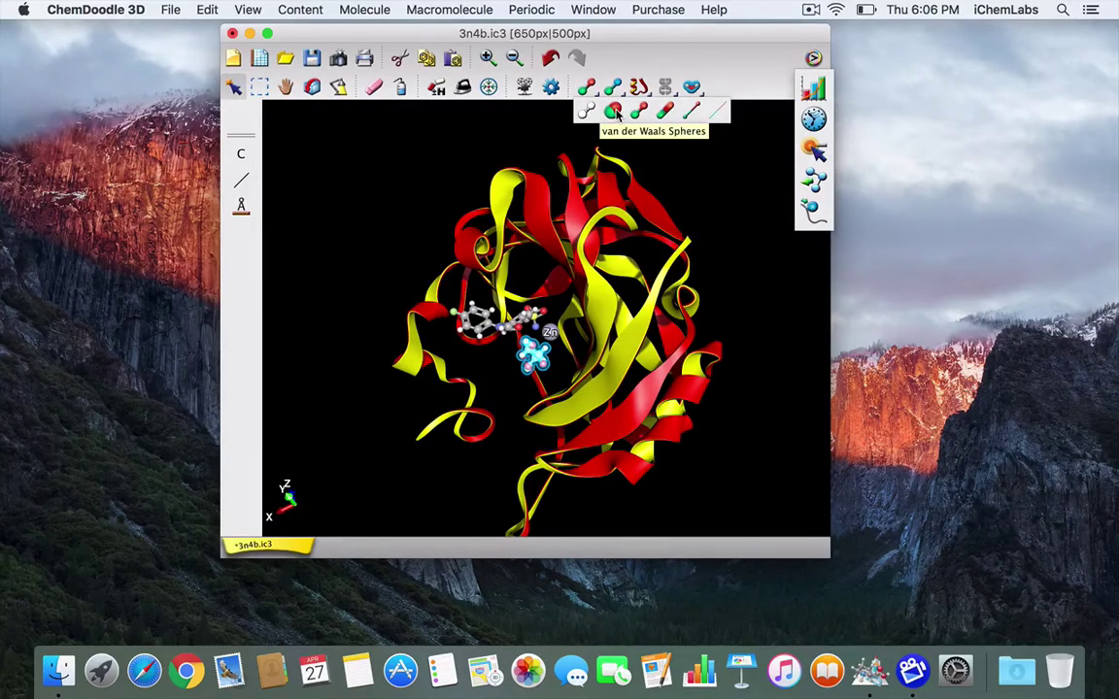
left_click(614, 112)
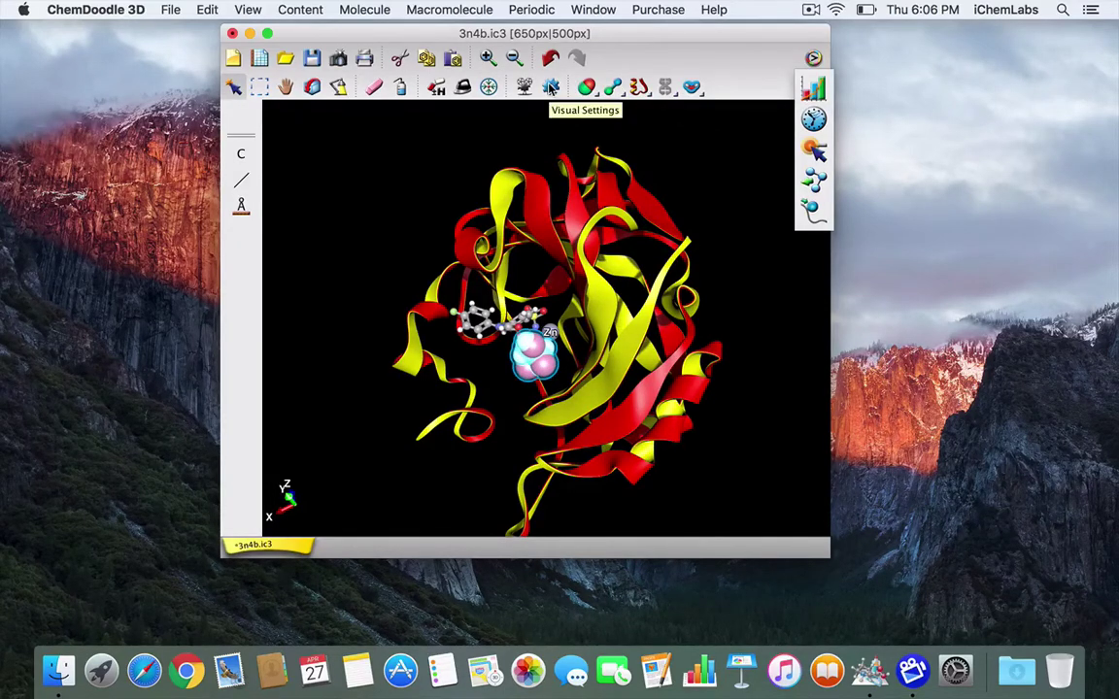
- Clear the fragment selection and zoom out on the 3n4b protein
left_click(107, 10)
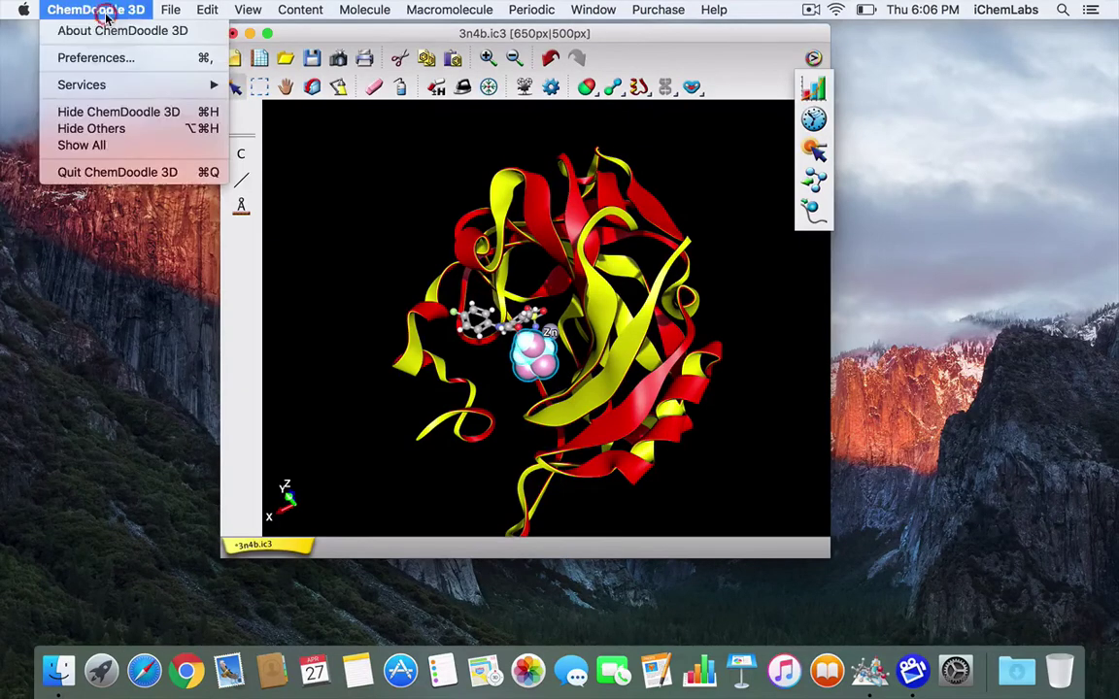
left_click(293, 216)
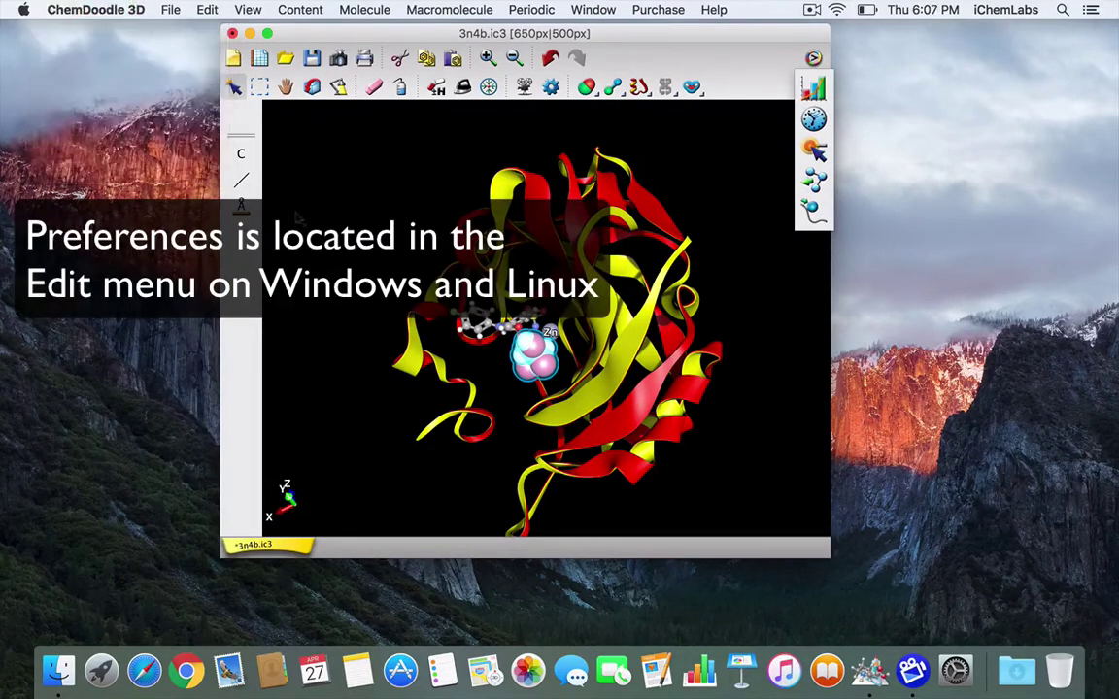
left_click(370, 223)
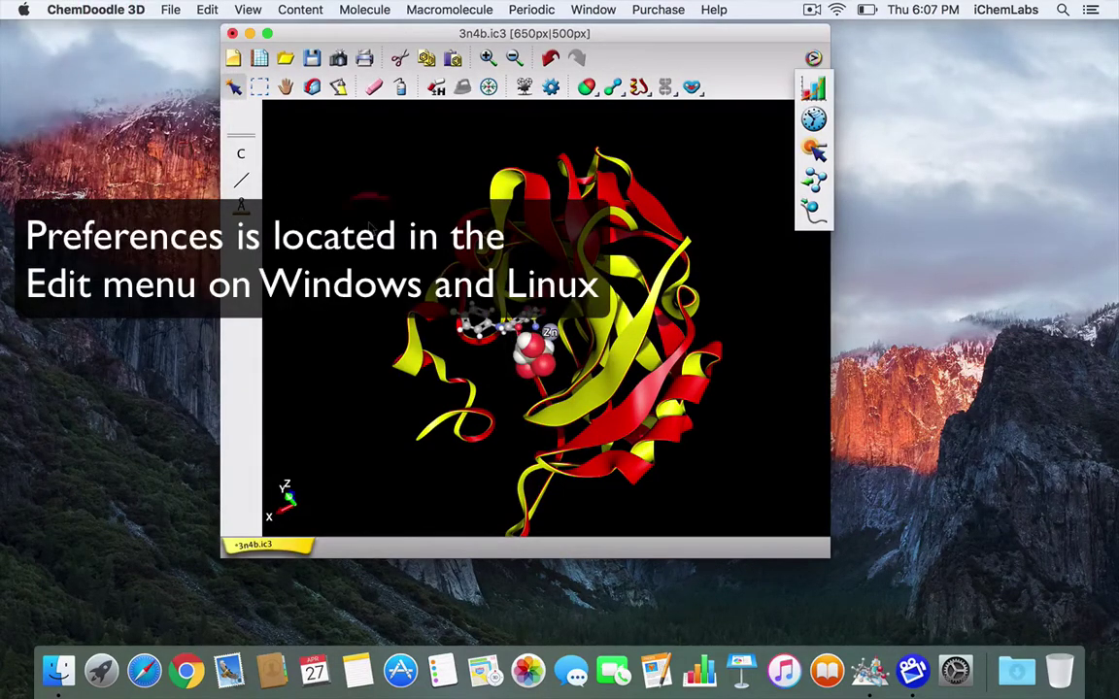
left_click(514, 59)
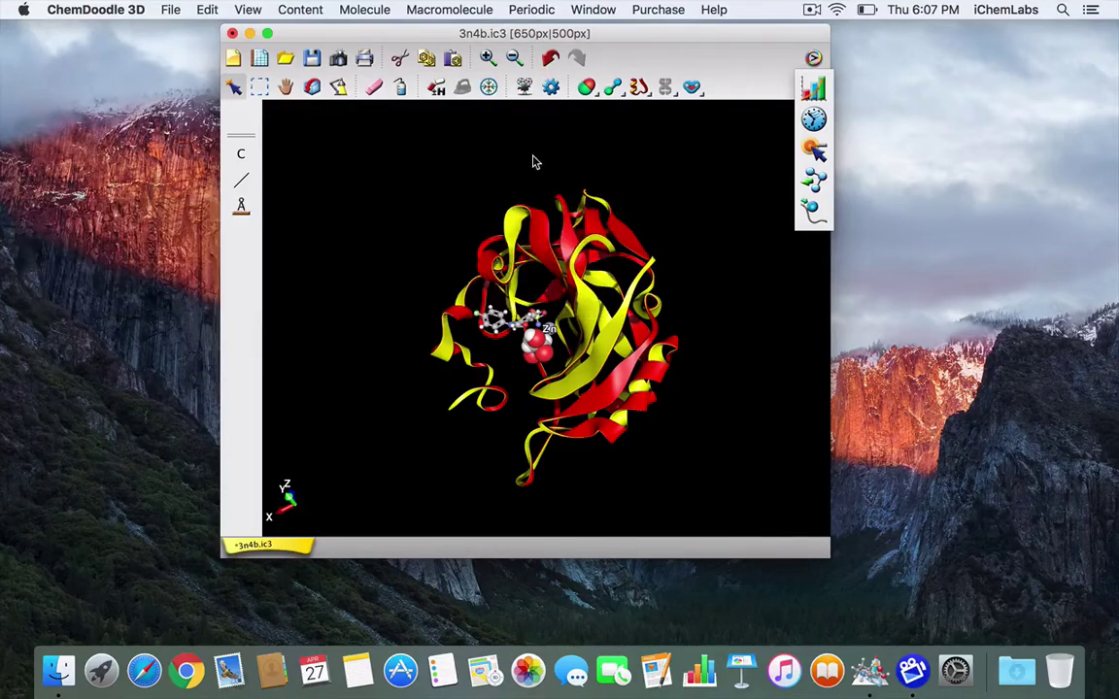
- Open Visual Settings beside the model and bring up the Models display settings
left_click(551, 87)
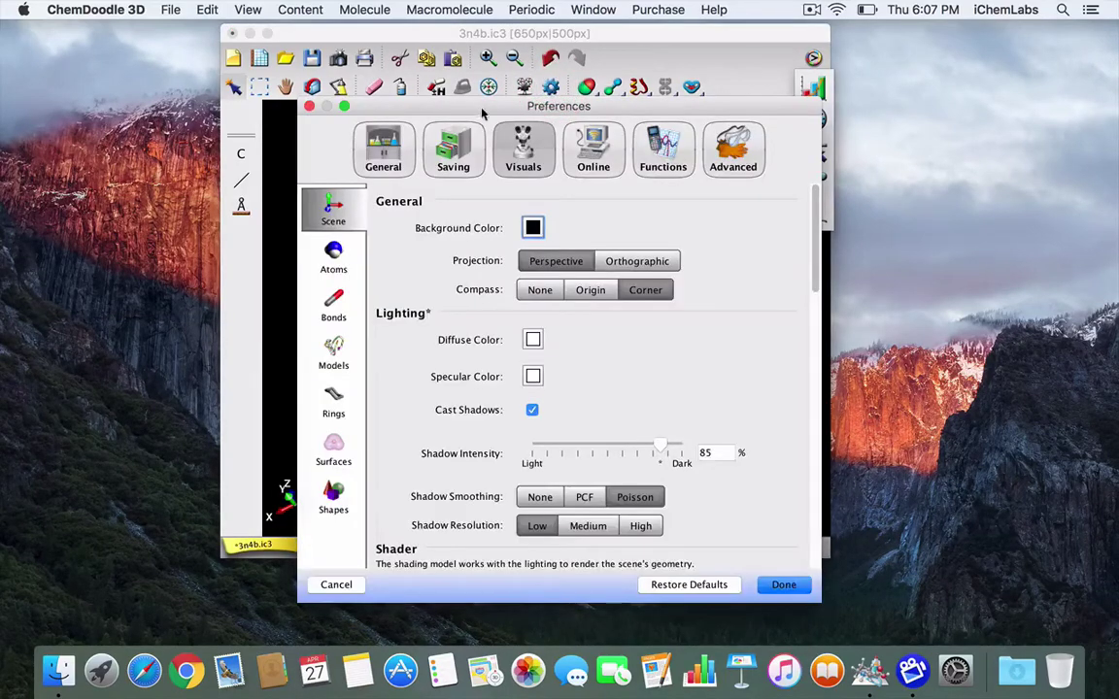
left_click_drag(458, 105, 783, 54)
left_click(658, 304)
left_click_drag(524, 34, 400, 37)
left_click_drag(548, 58, 633, 44)
scroll(714, 350, "down", 5)
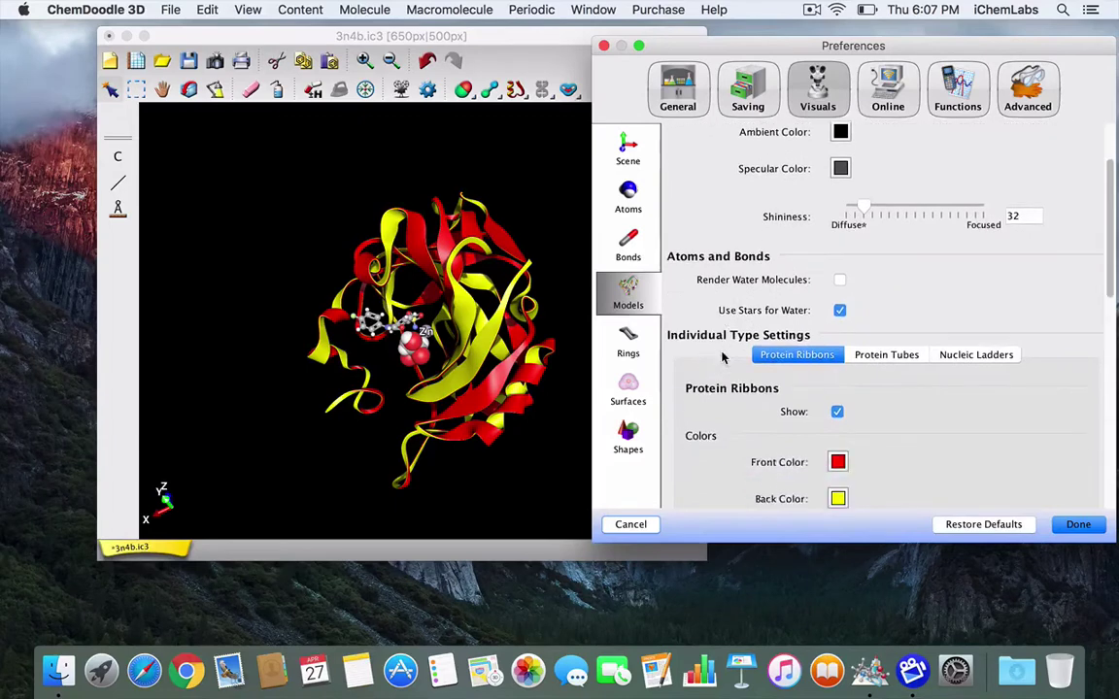
scroll(724, 358, "down", 2)
- Set the residue colour set to Taylor and helix expansion to 3.92x, then apply with Done
left_click(844, 429)
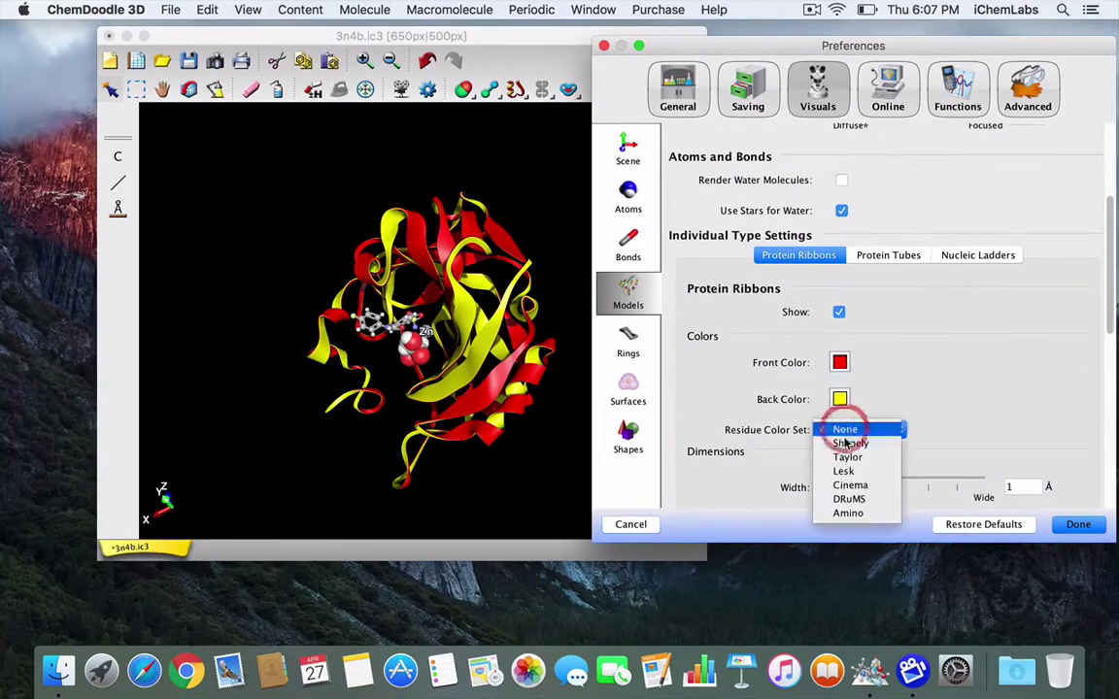
left_click(846, 445)
left_click(845, 433)
left_click(848, 443)
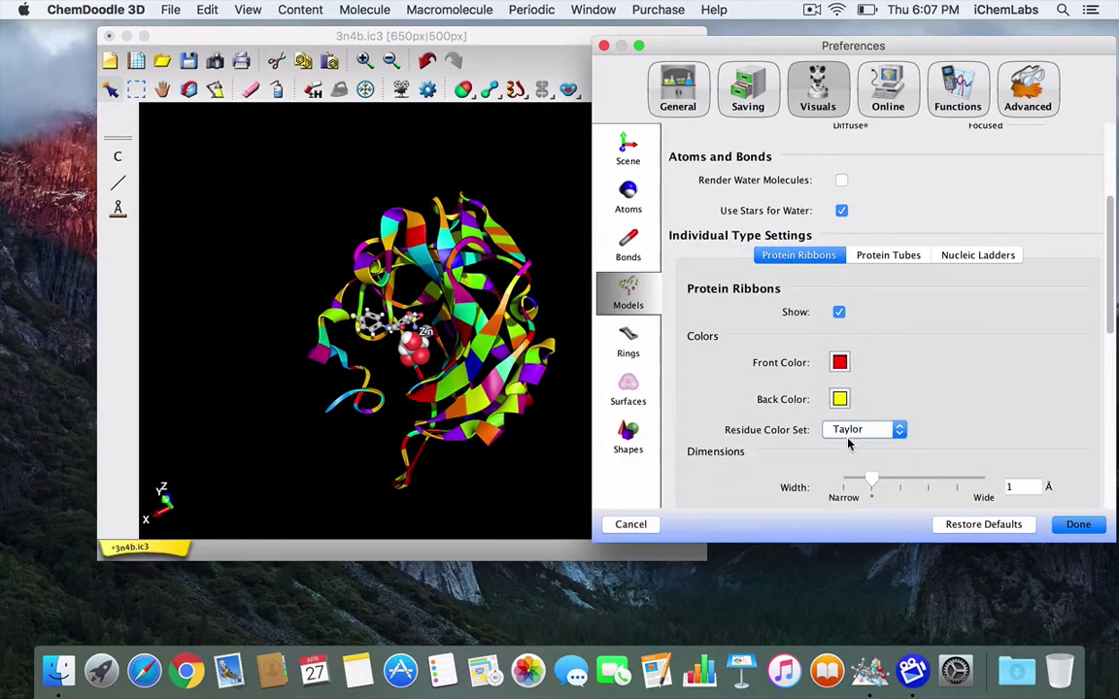
scroll(1011, 307, "down", 7)
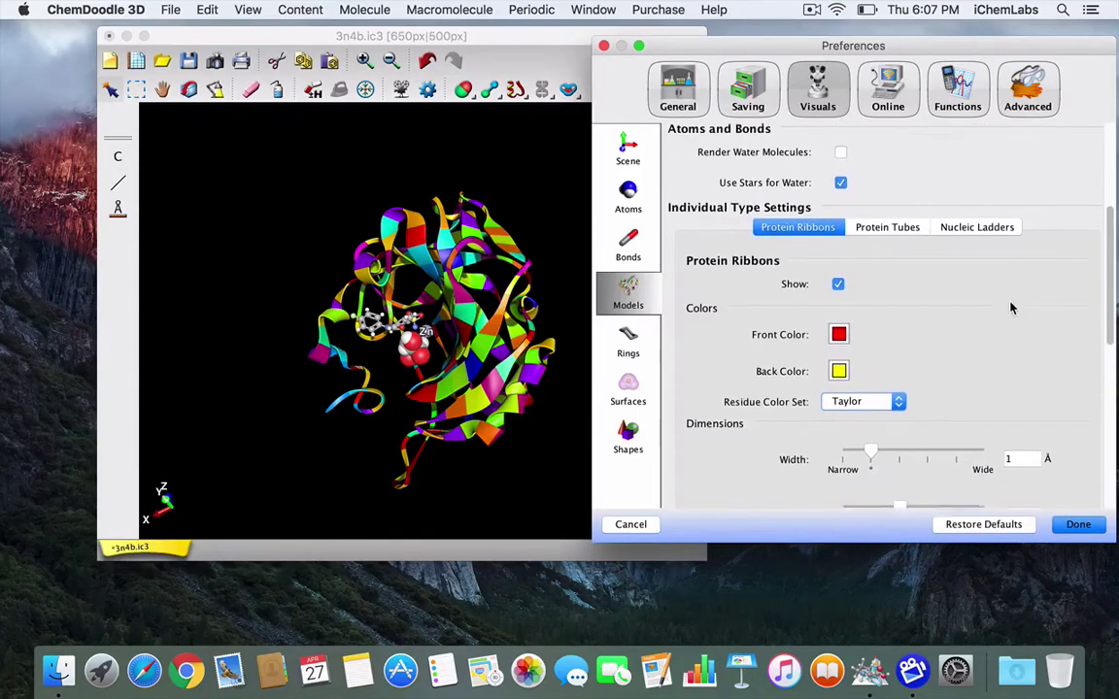
scroll(1012, 309, "down", 2)
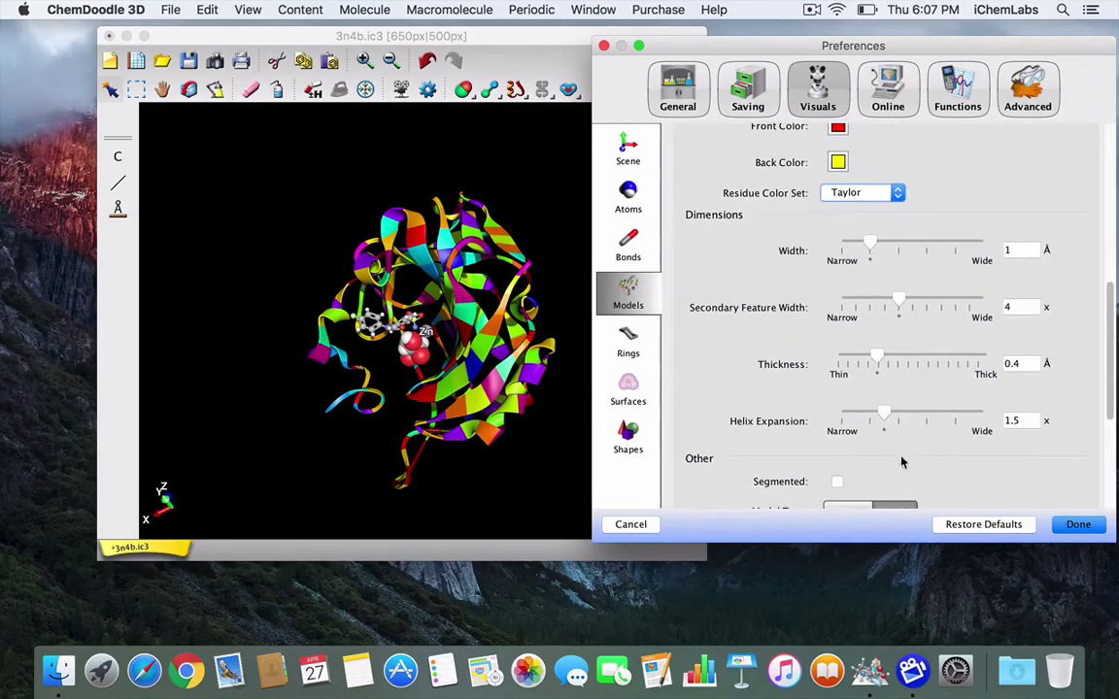
left_click_drag(883, 416, 943, 412)
left_click(1056, 522)
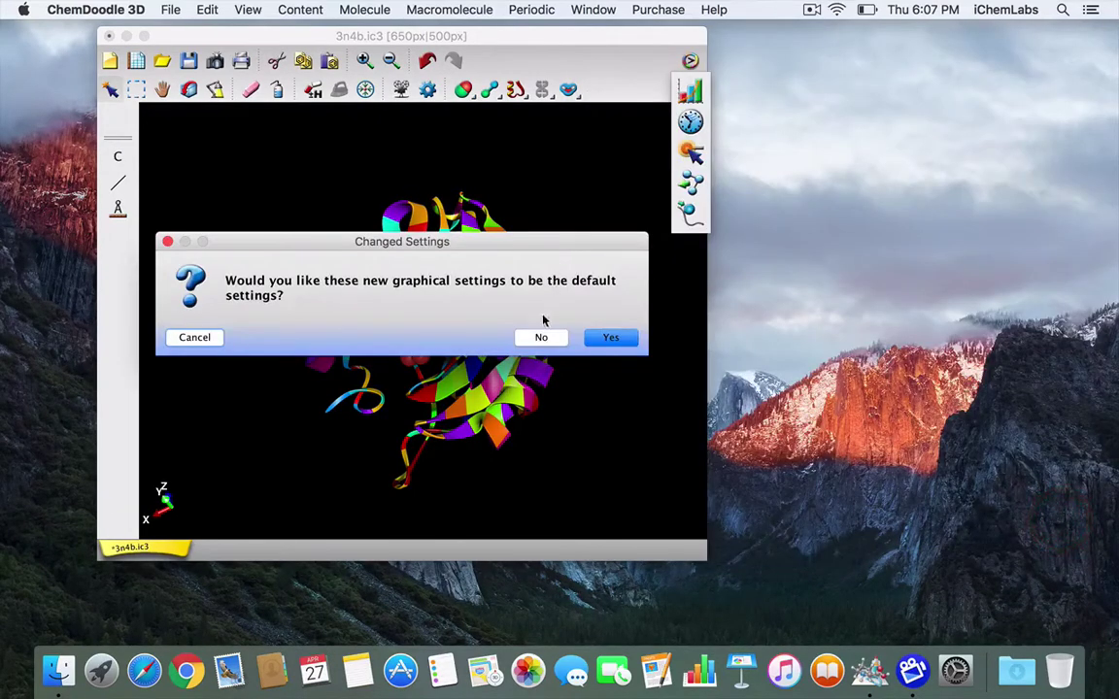
- Decline making the new look default, then choose Help > Contact Customer Service
left_click(558, 336)
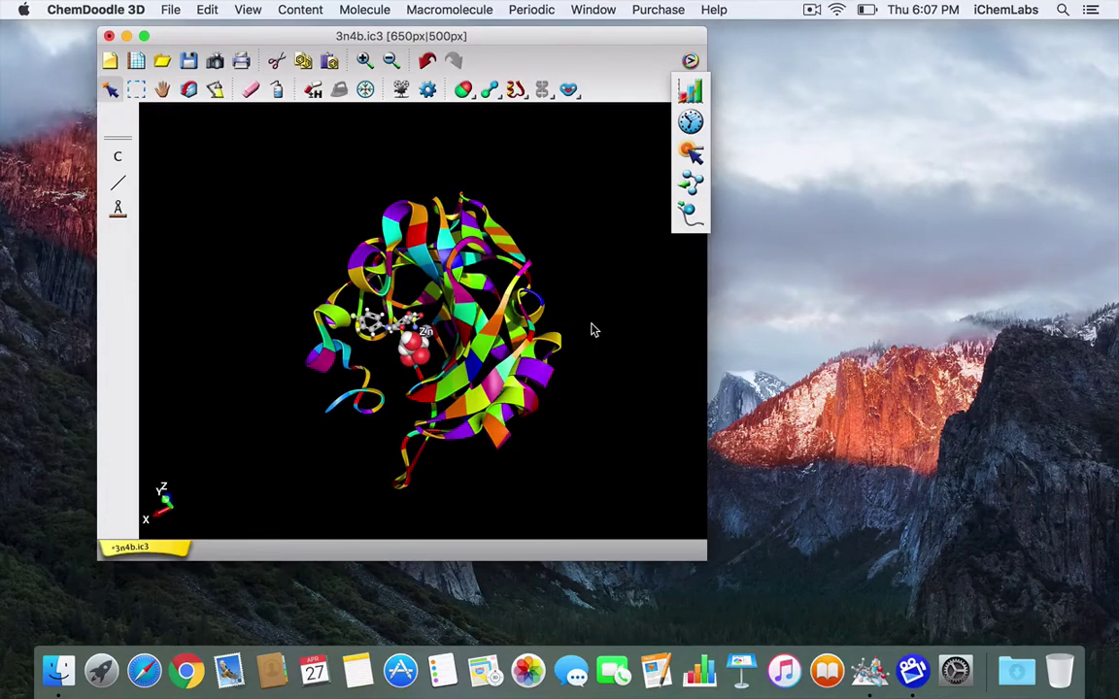
left_click(714, 9)
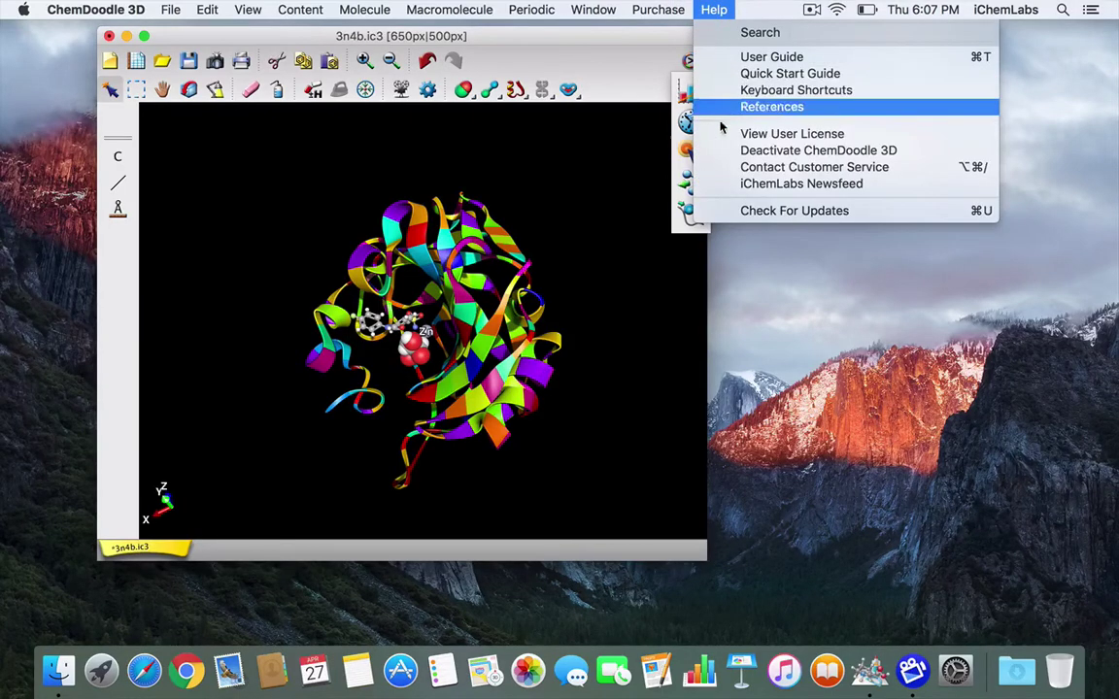
left_click(735, 167)
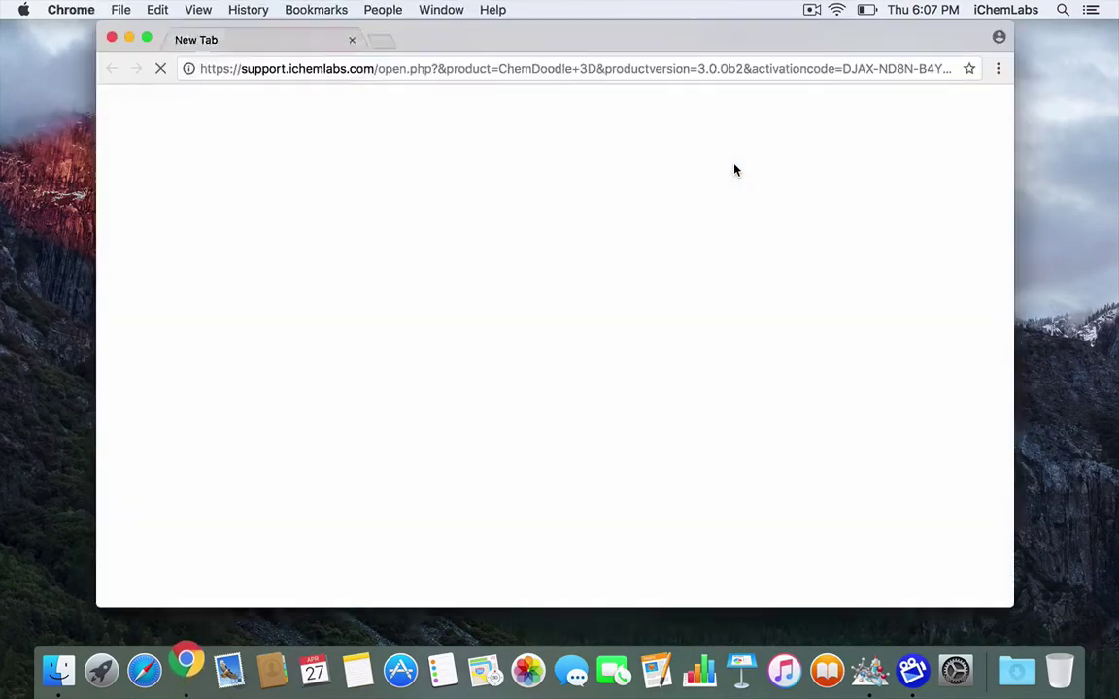